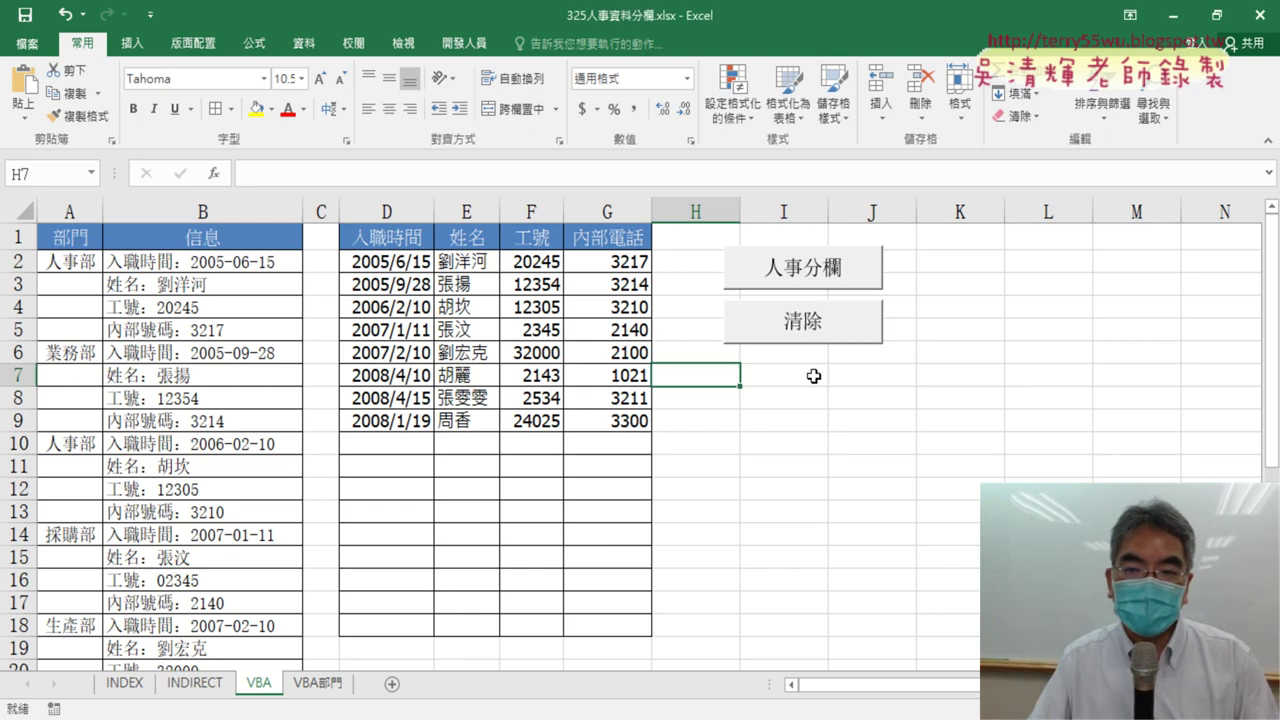
# Clear D2:G9 with 清除, then rerun 人事分欄 to refill hire date, name, ID and phone.
pyautogui.click(818, 342)
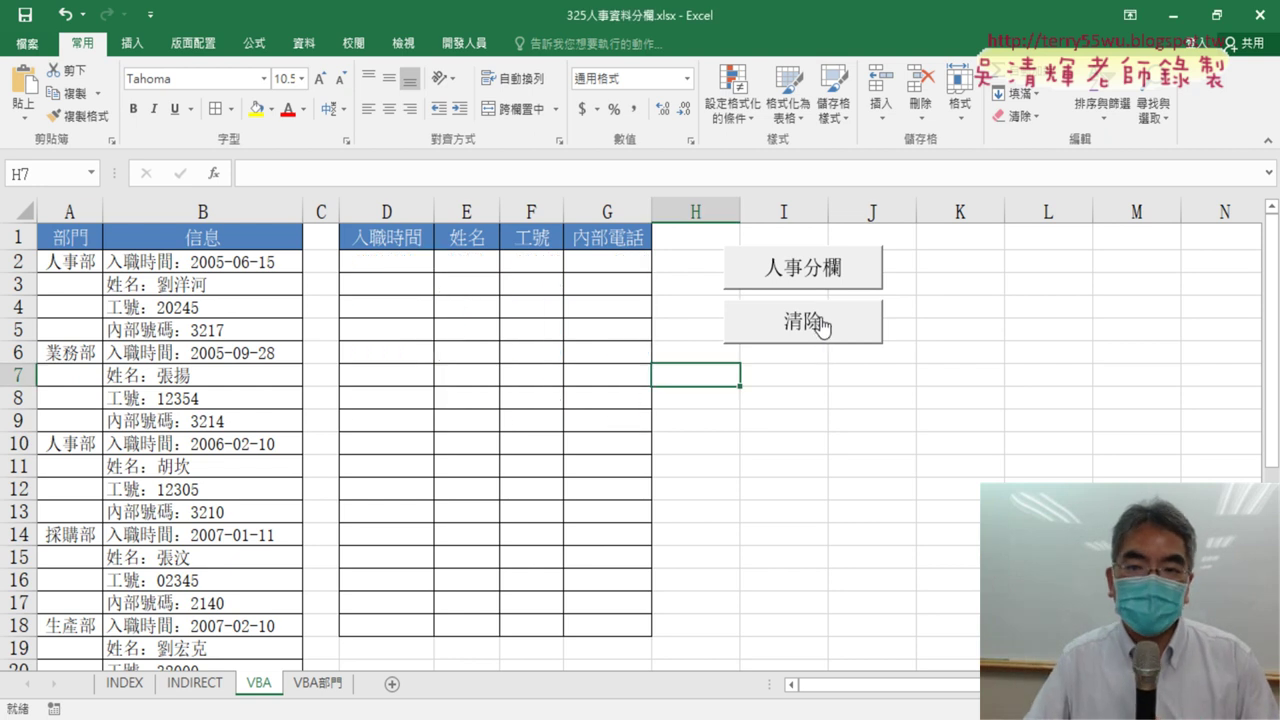
pyautogui.click(749, 261)
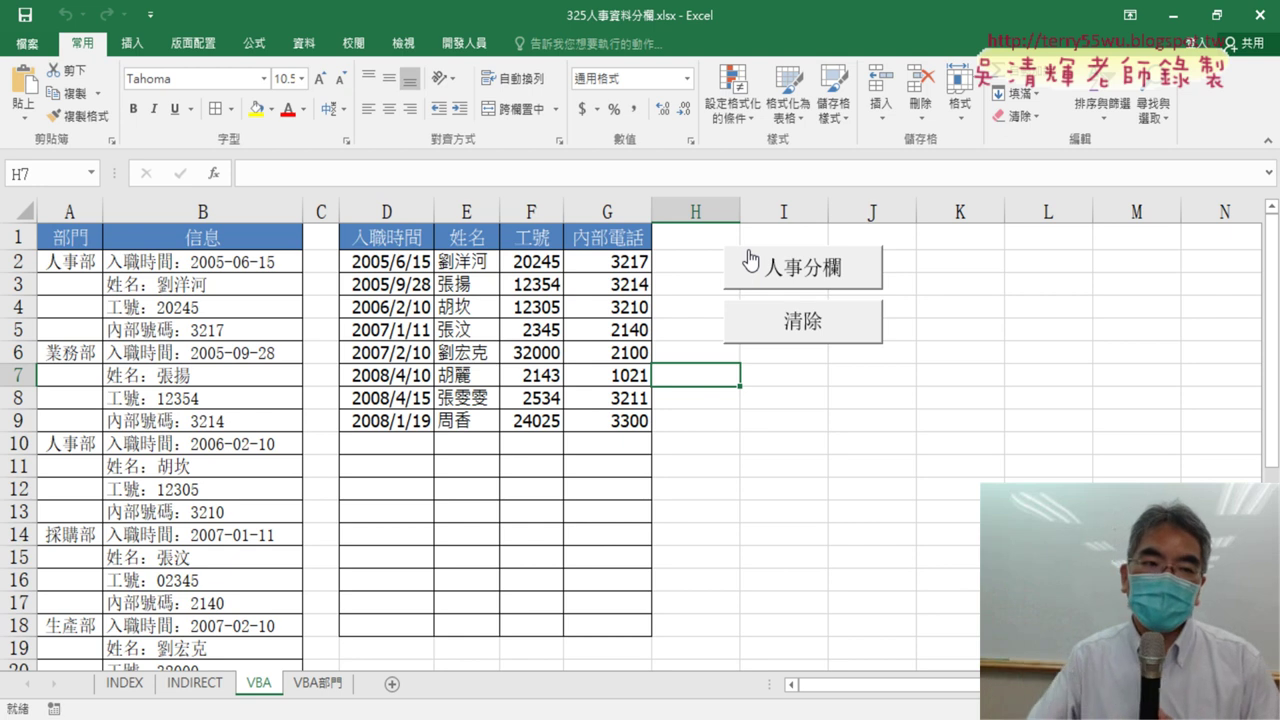
pyautogui.click(71, 213)
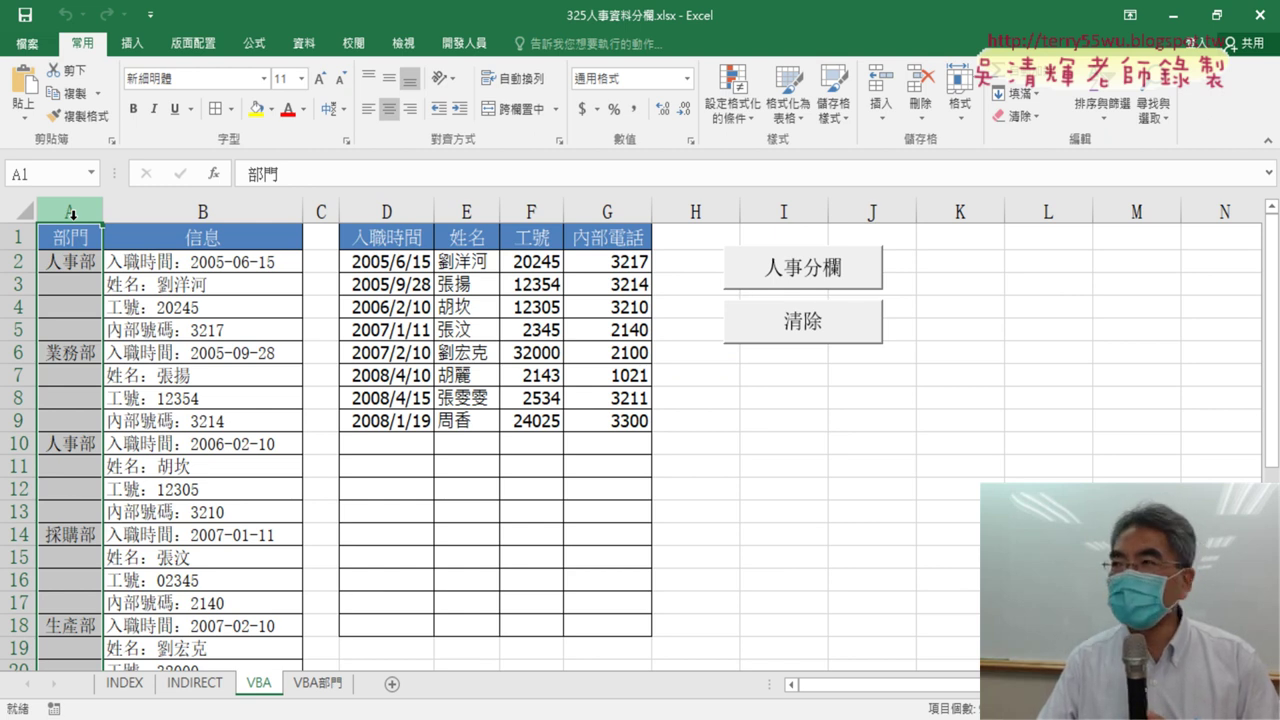
pyautogui.click(372, 205)
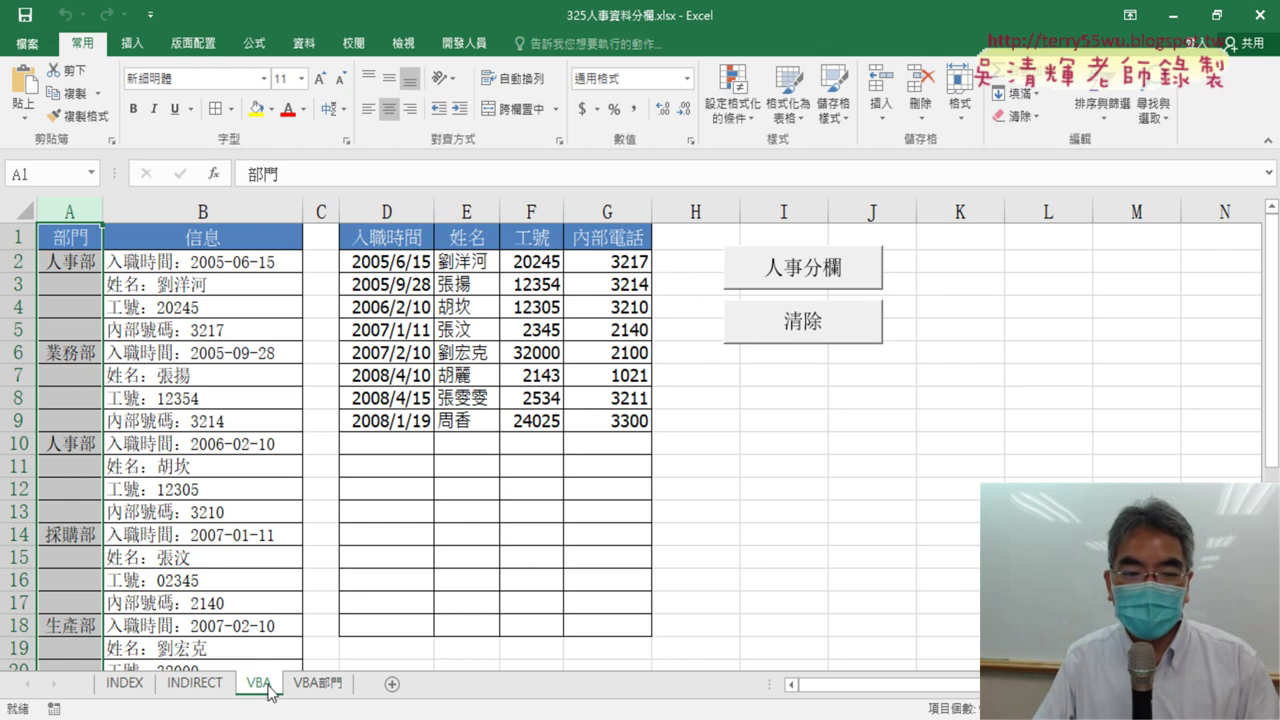
# Switch to the VBA部門 sheet and highlight the 部門 column D, header D1, A2 and D2.
pyautogui.click(328, 688)
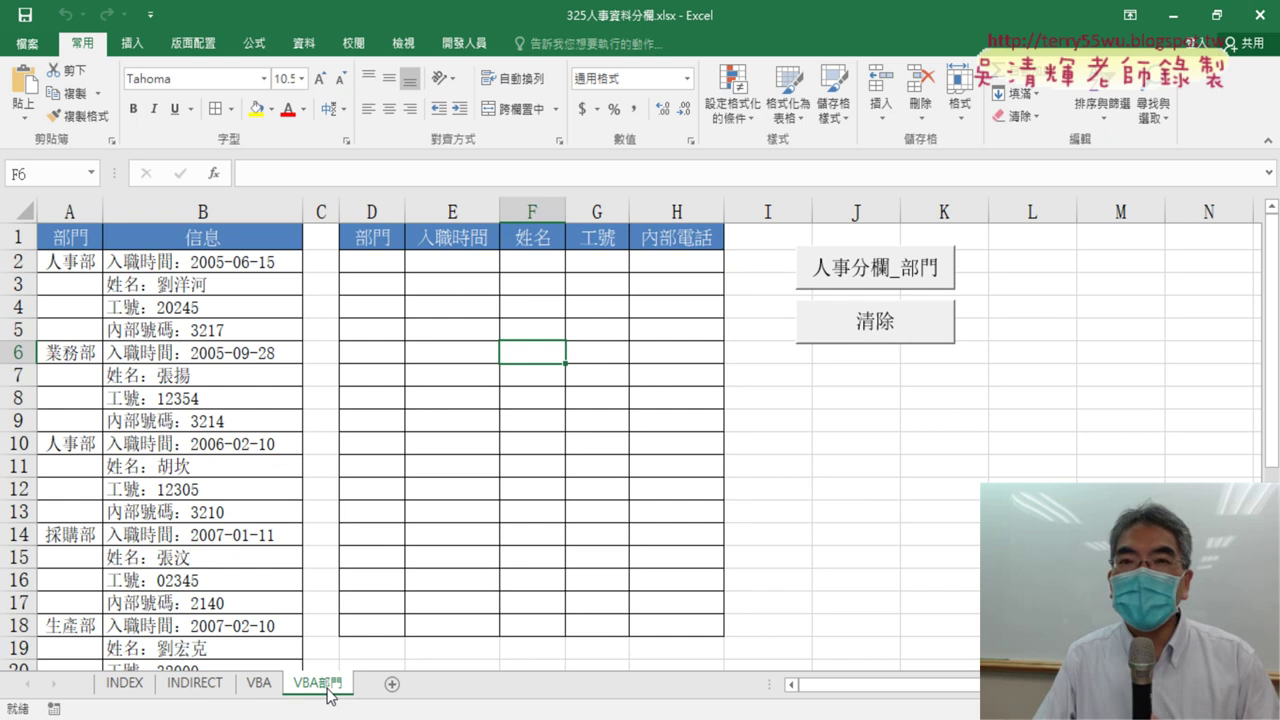
pyautogui.click(371, 211)
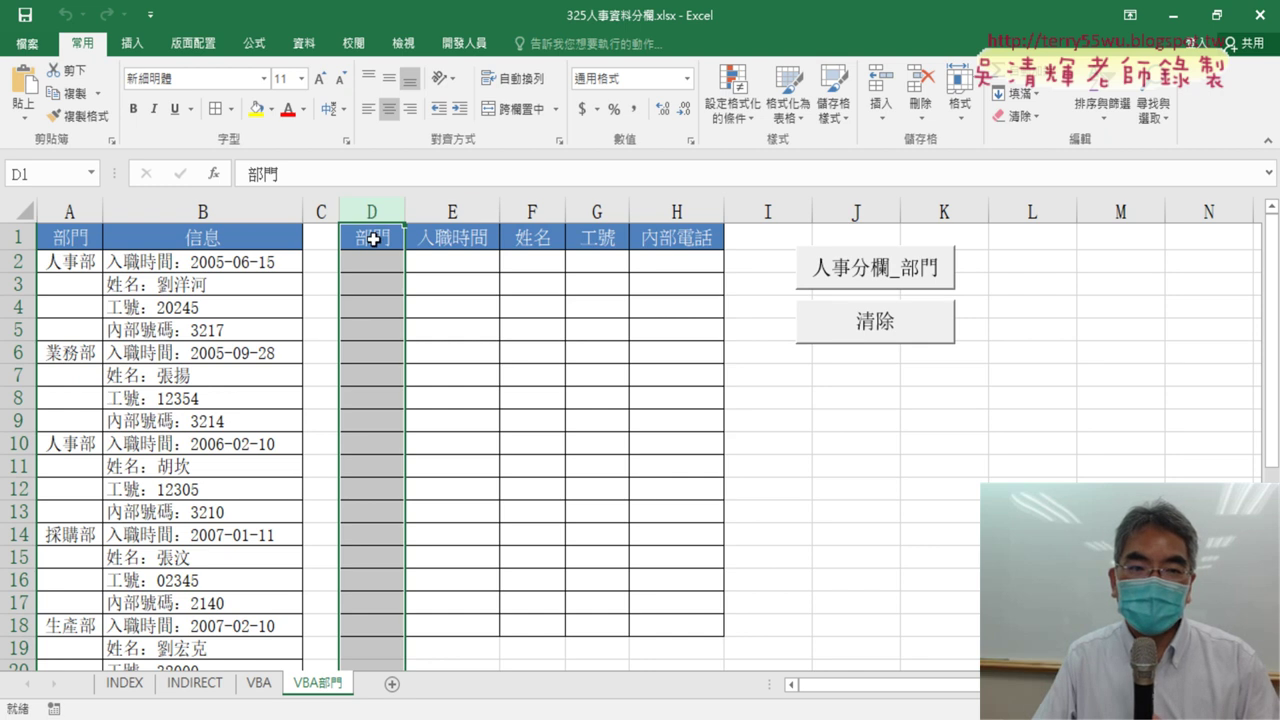
pyautogui.click(372, 239)
pyautogui.click(69, 263)
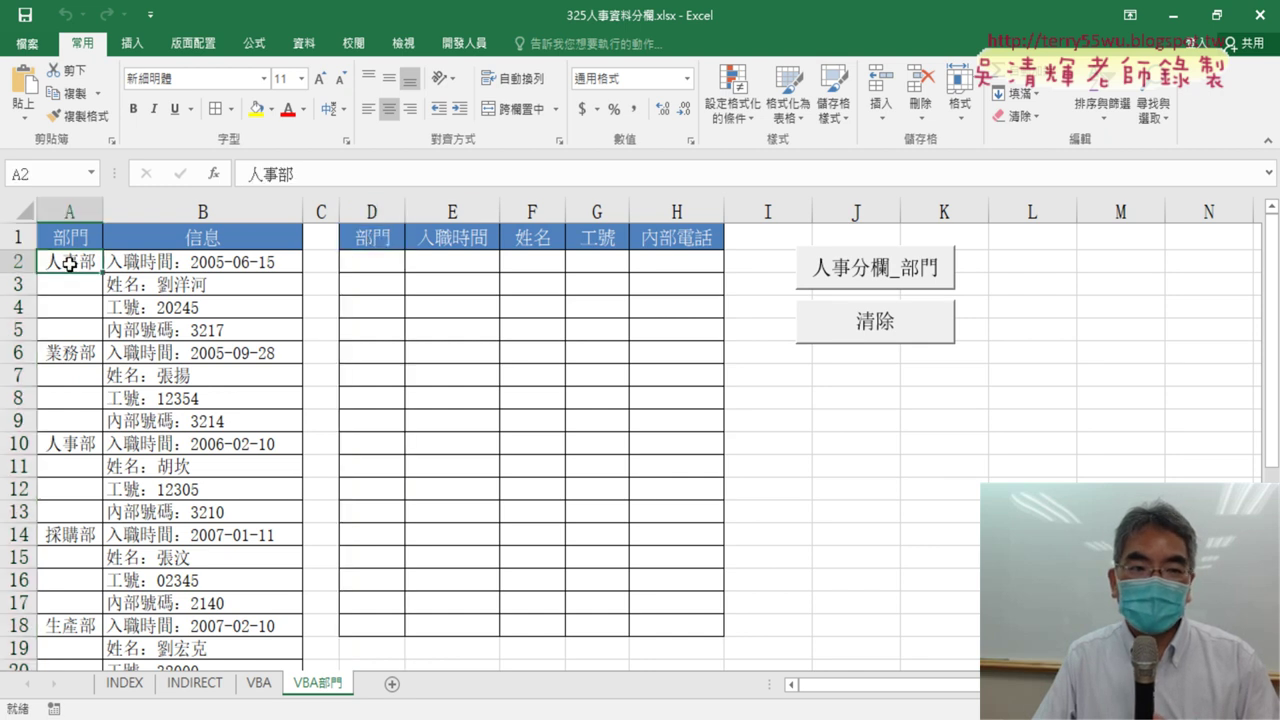
pyautogui.click(369, 263)
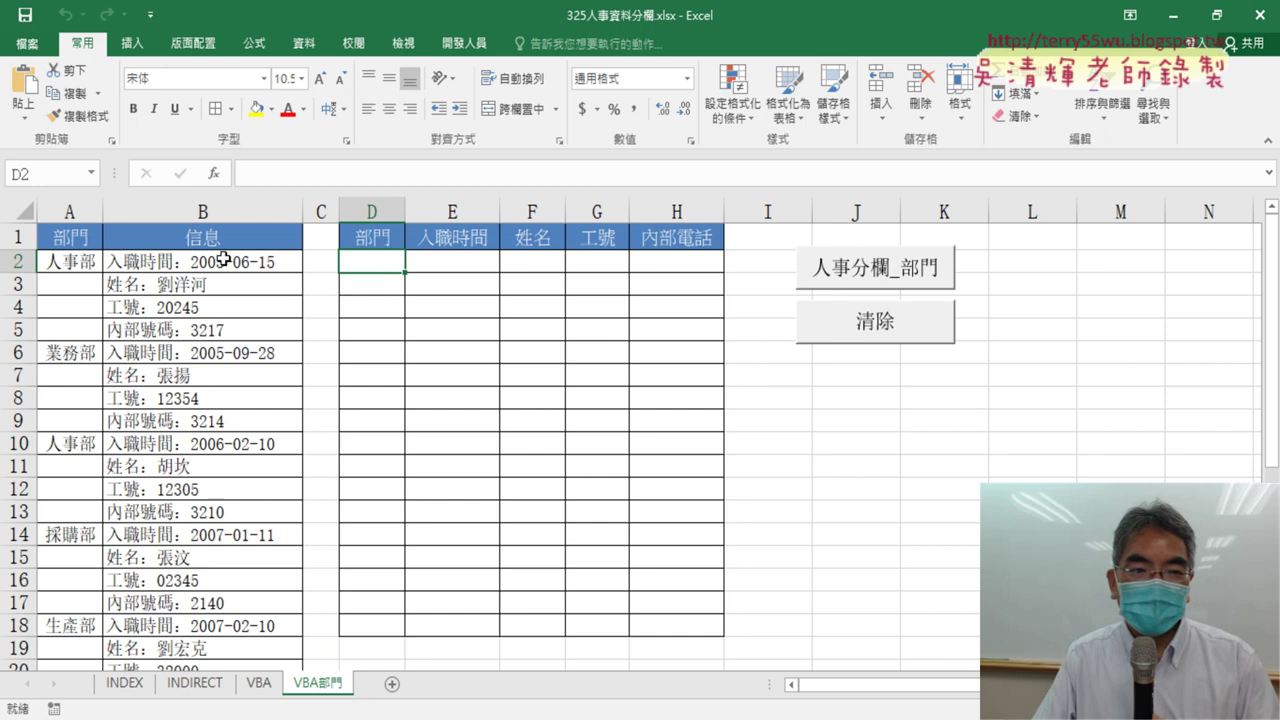
# Highlight B2:B5, E2:H2, A6, D3 and B6:B9 to show how each person's lines map into the table.
pyautogui.moveTo(224, 260); pyautogui.dragTo(205, 330)
pyautogui.moveTo(434, 263)
pyautogui.mouseDown()
pyautogui.moveTo(696, 279)
pyautogui.moveTo(694, 263)
pyautogui.mouseUp()
pyautogui.click(77, 356)
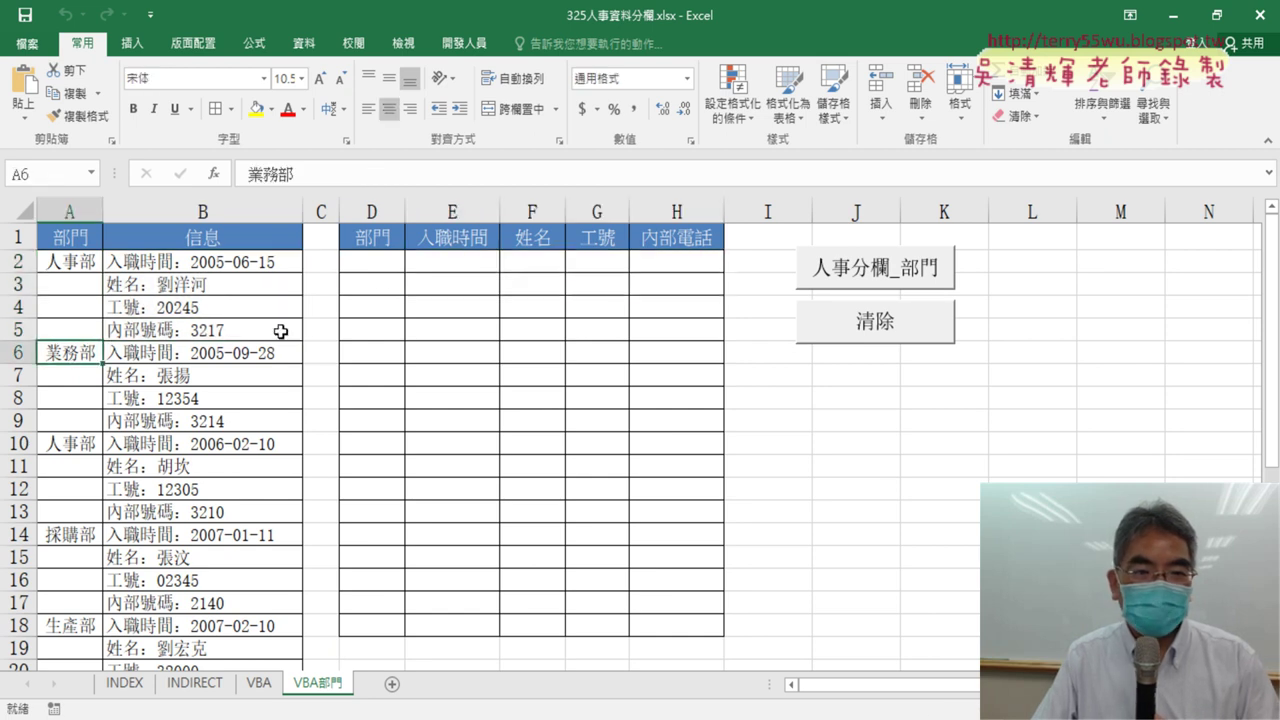
pyautogui.click(362, 284)
pyautogui.moveTo(157, 357); pyautogui.dragTo(169, 409)
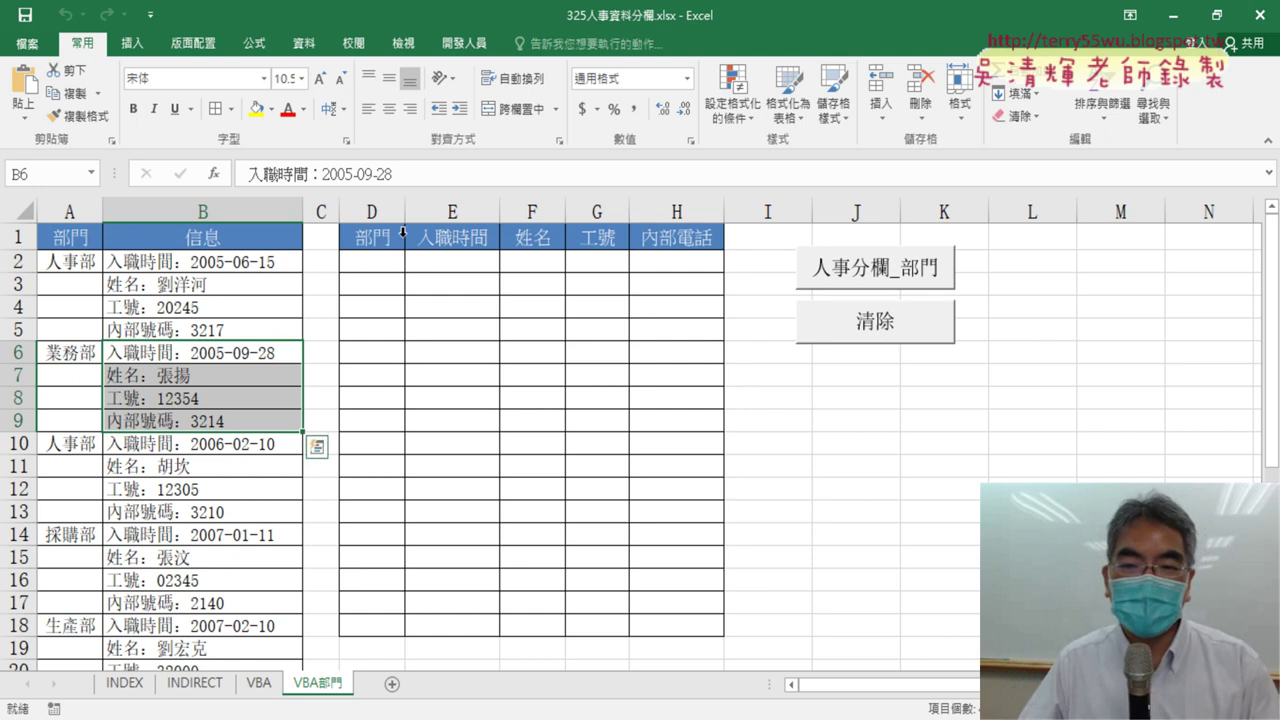
pyautogui.click(962, 442)
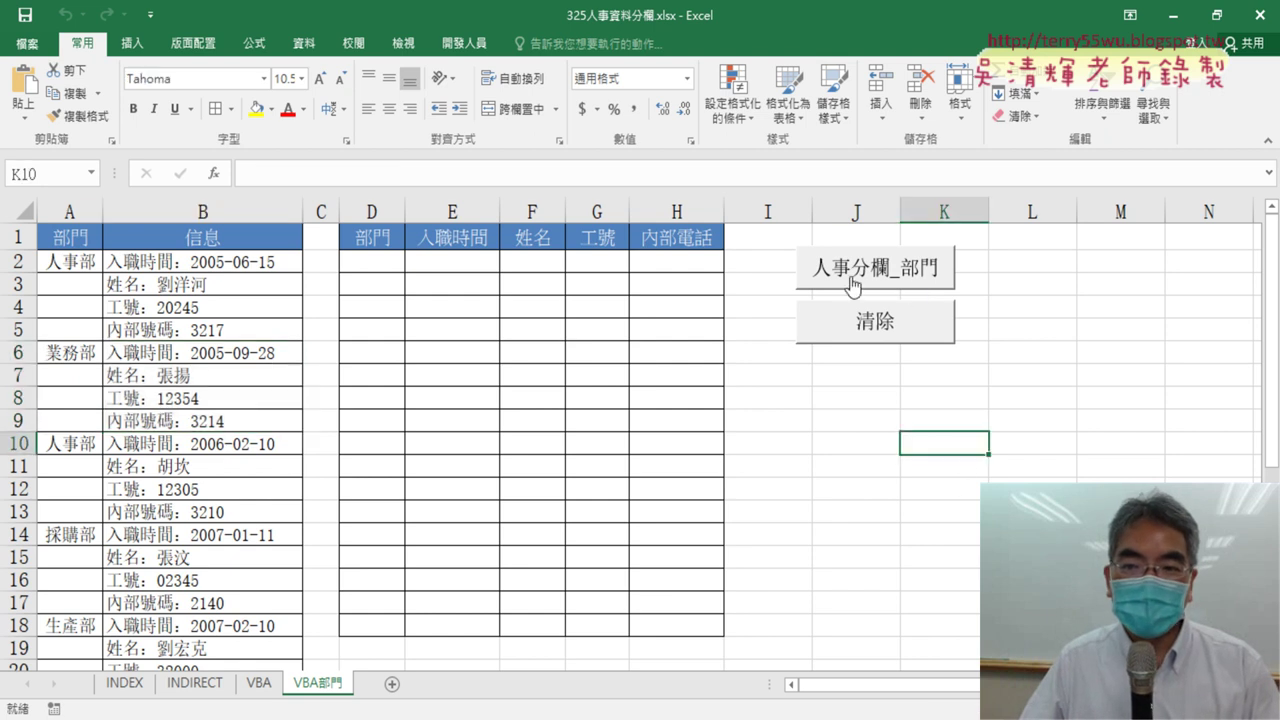
# Run the 人事分欄_部門 macro to fill D2:H9, then select the hire dates E2:E3.
pyautogui.click(916, 287)
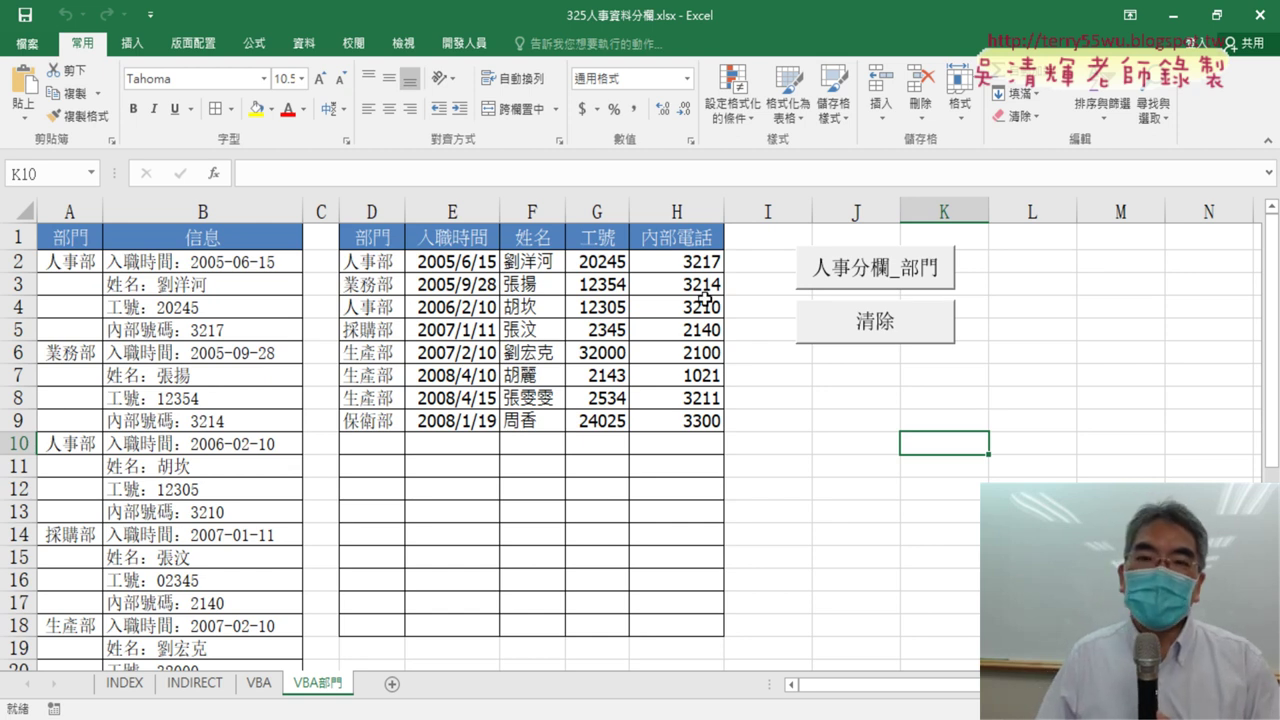
pyautogui.moveTo(478, 263)
pyautogui.mouseDown()
pyautogui.moveTo(484, 283)
pyautogui.moveTo(693, 426)
pyautogui.mouseUp()
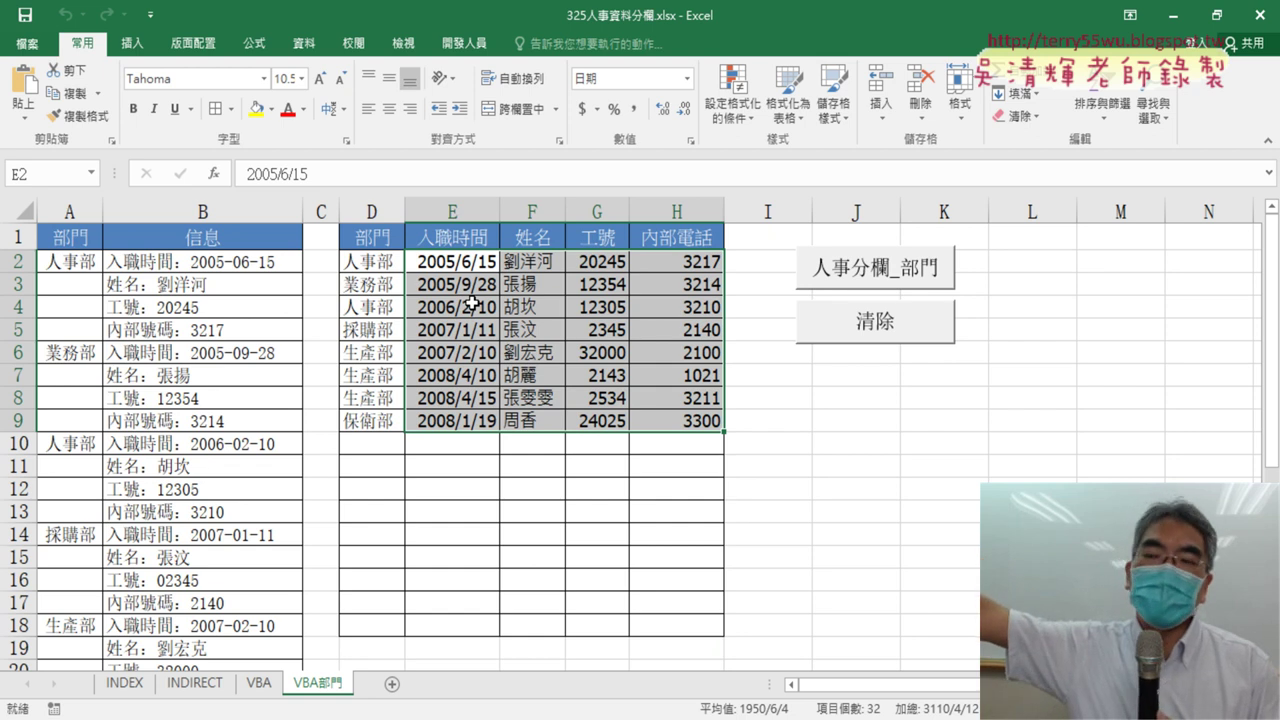
# Open the button's assigned macro code and highlight the loop bounds i = 2 To 9 and 8.
pyautogui.rightClick(856, 270)
pyautogui.click(919, 431)
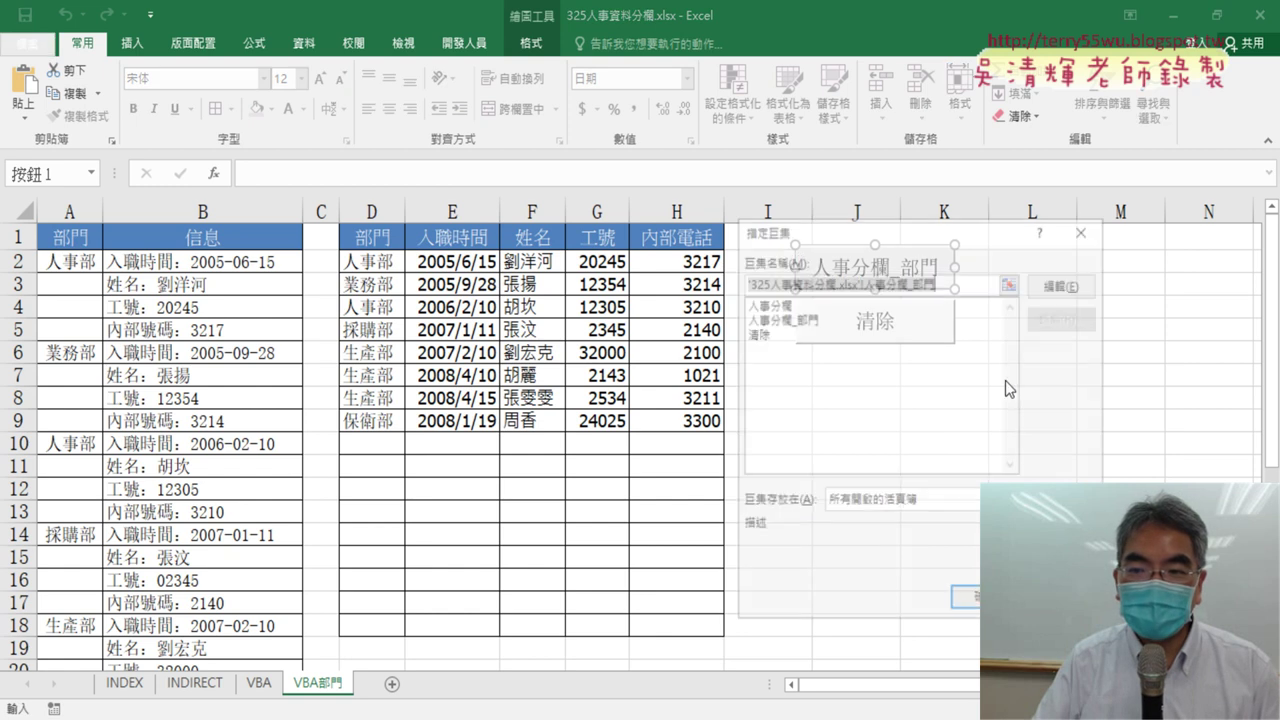
pyautogui.click(1064, 288)
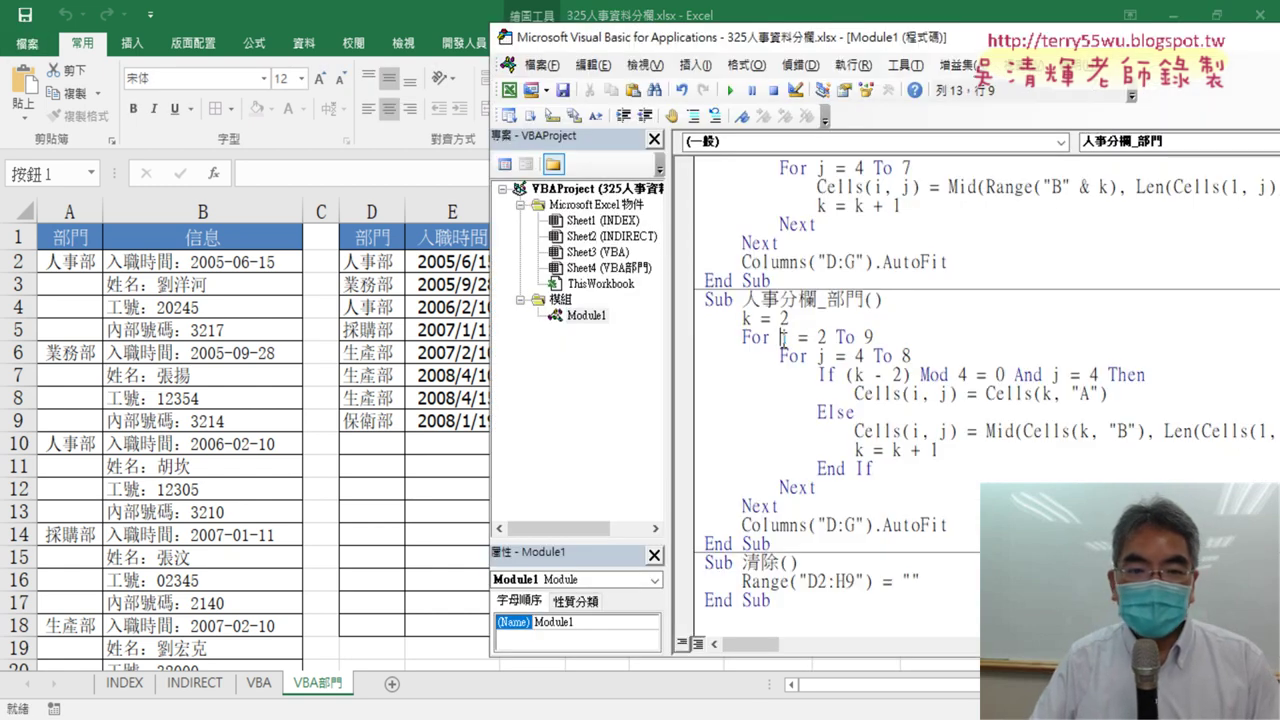
pyautogui.moveTo(783, 338); pyautogui.dragTo(896, 337)
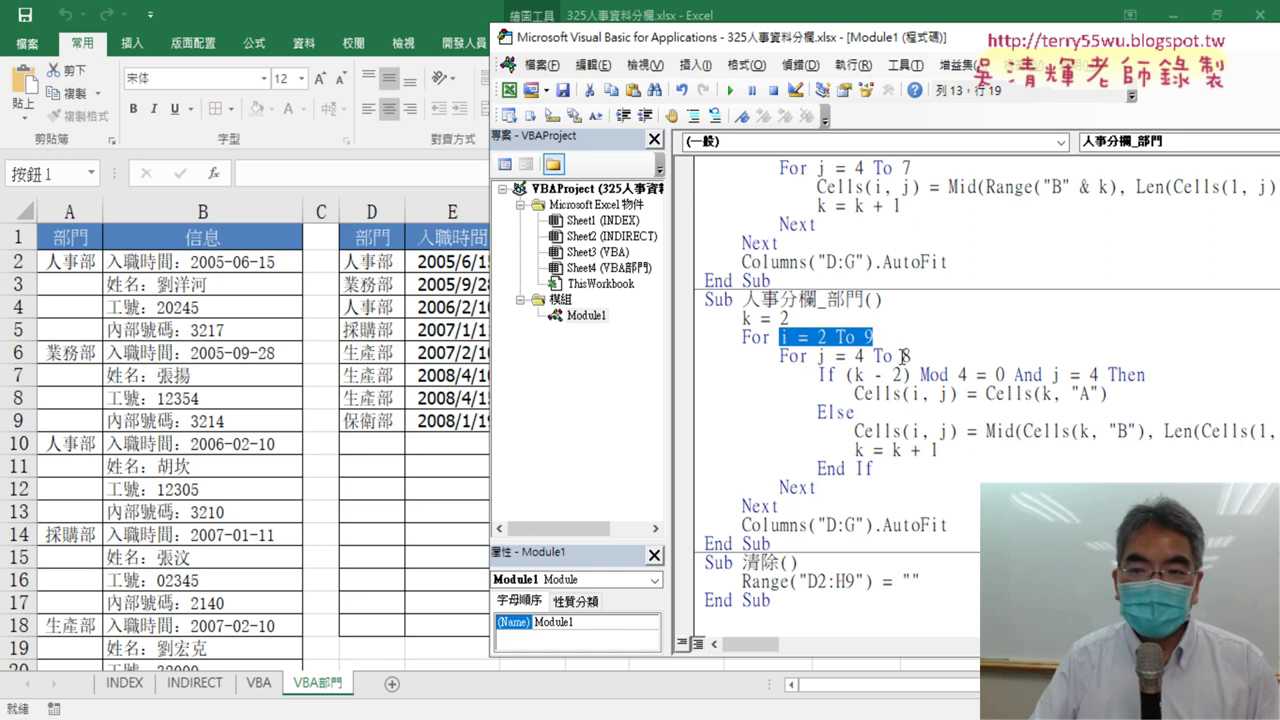
pyautogui.scroll(1, 858, 357)
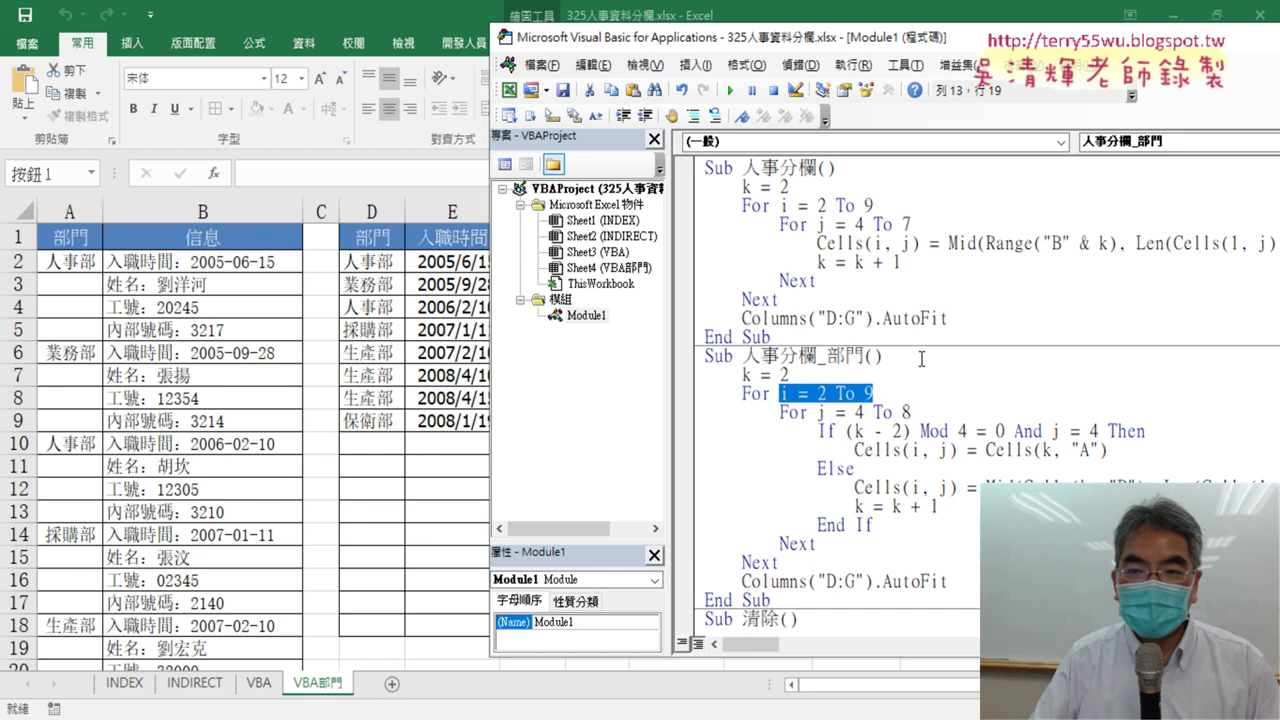
pyautogui.doubleClick(905, 412)
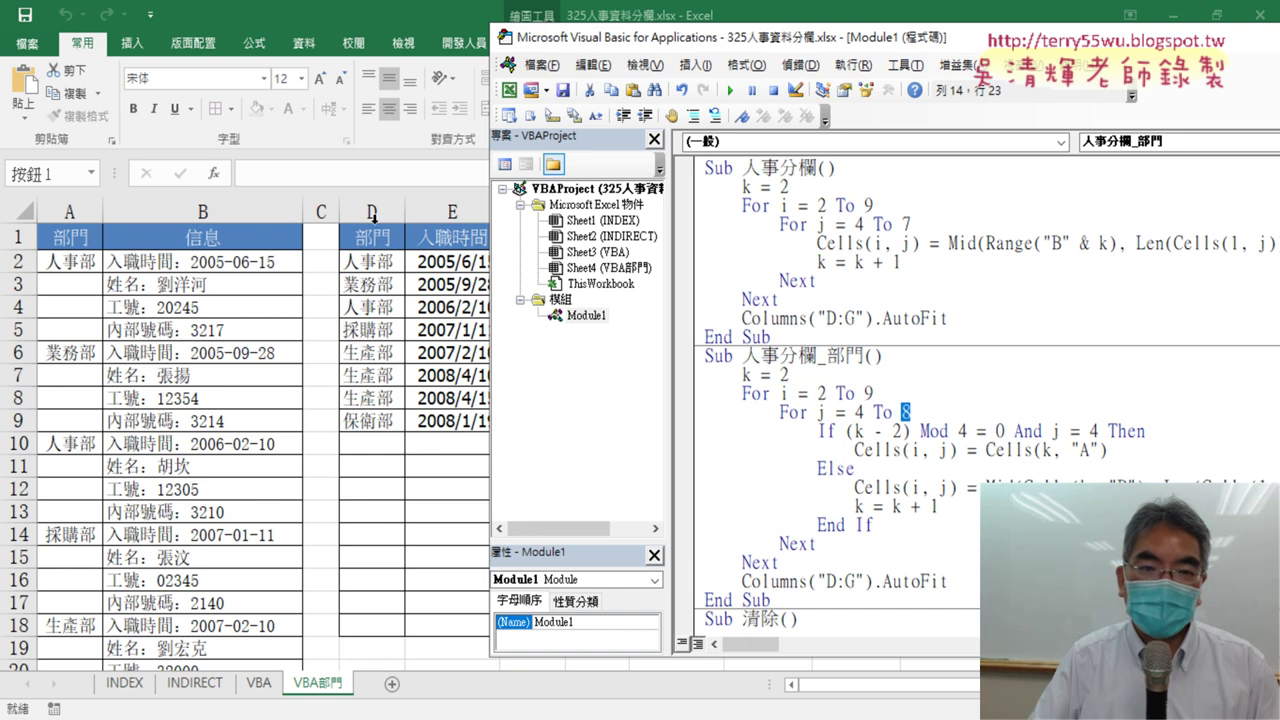
pyautogui.scroll(-1, 1044, 370)
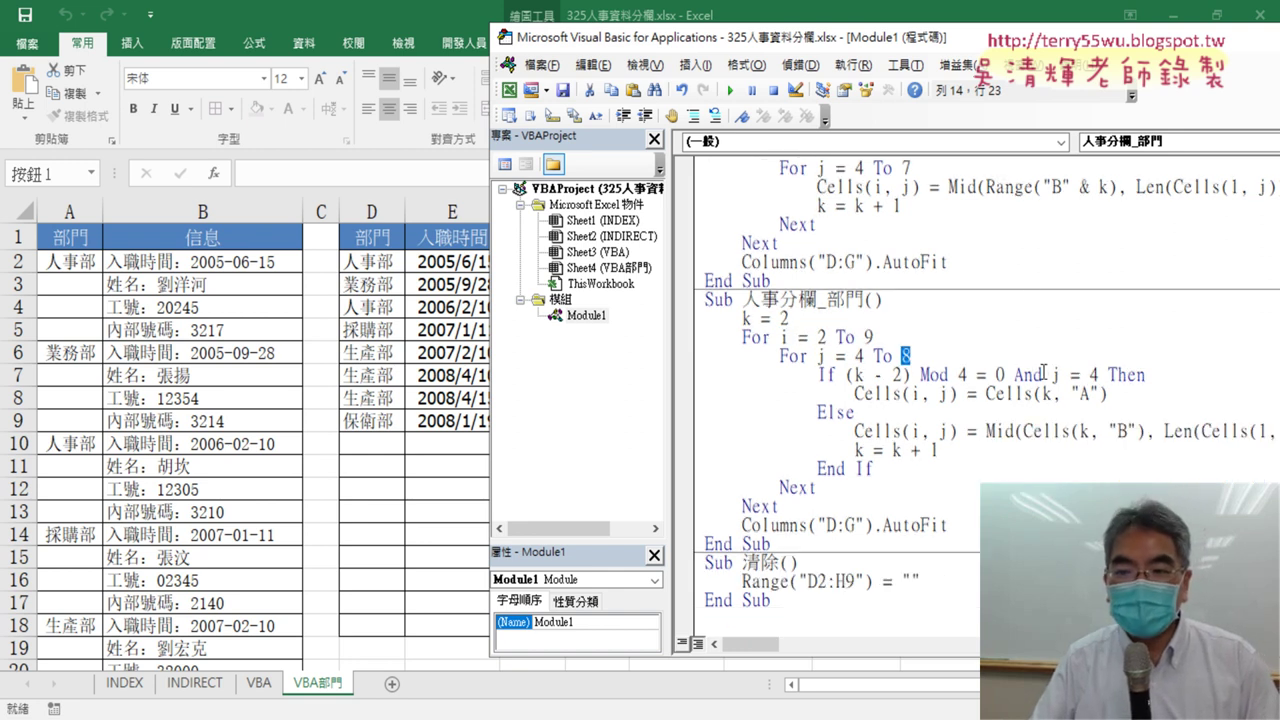
pyautogui.moveTo(760, 37); pyautogui.dragTo(450, 30)
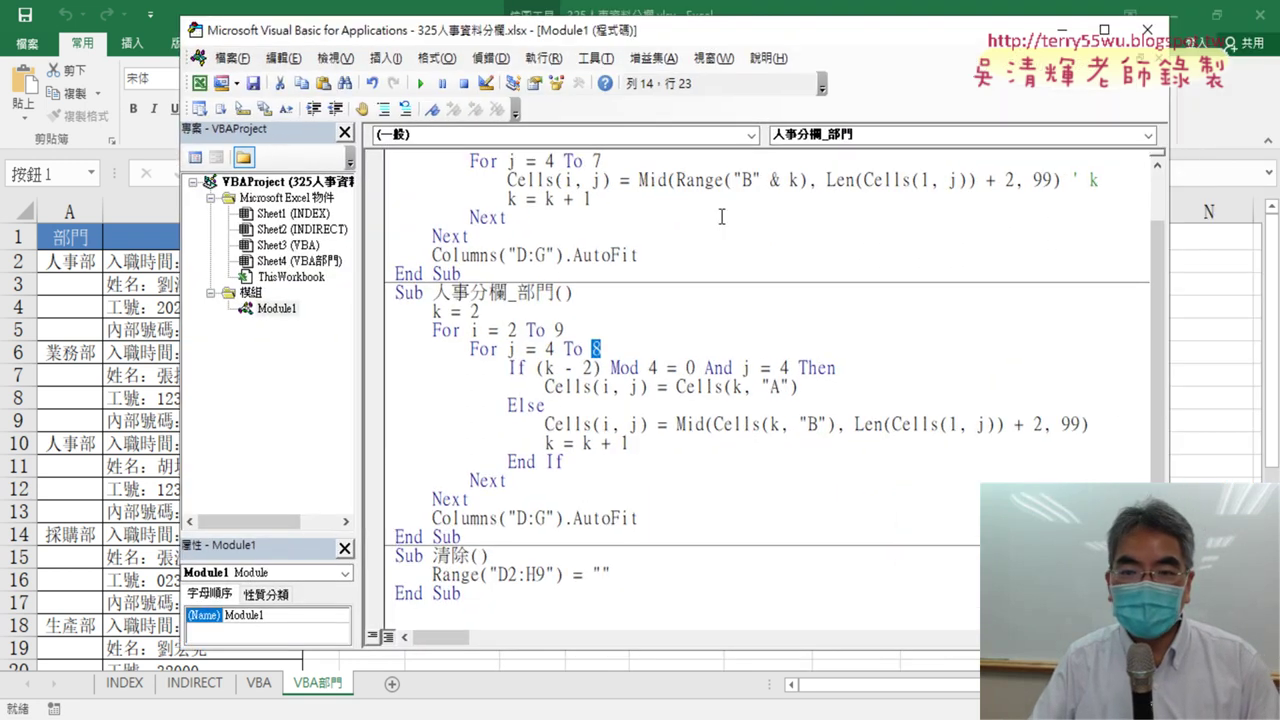
# Replace Cells(k, "B") with Range("B" & k) on line 18 and highlight the Else branch.
pyautogui.moveTo(1091, 424); pyautogui.dragTo(547, 424)
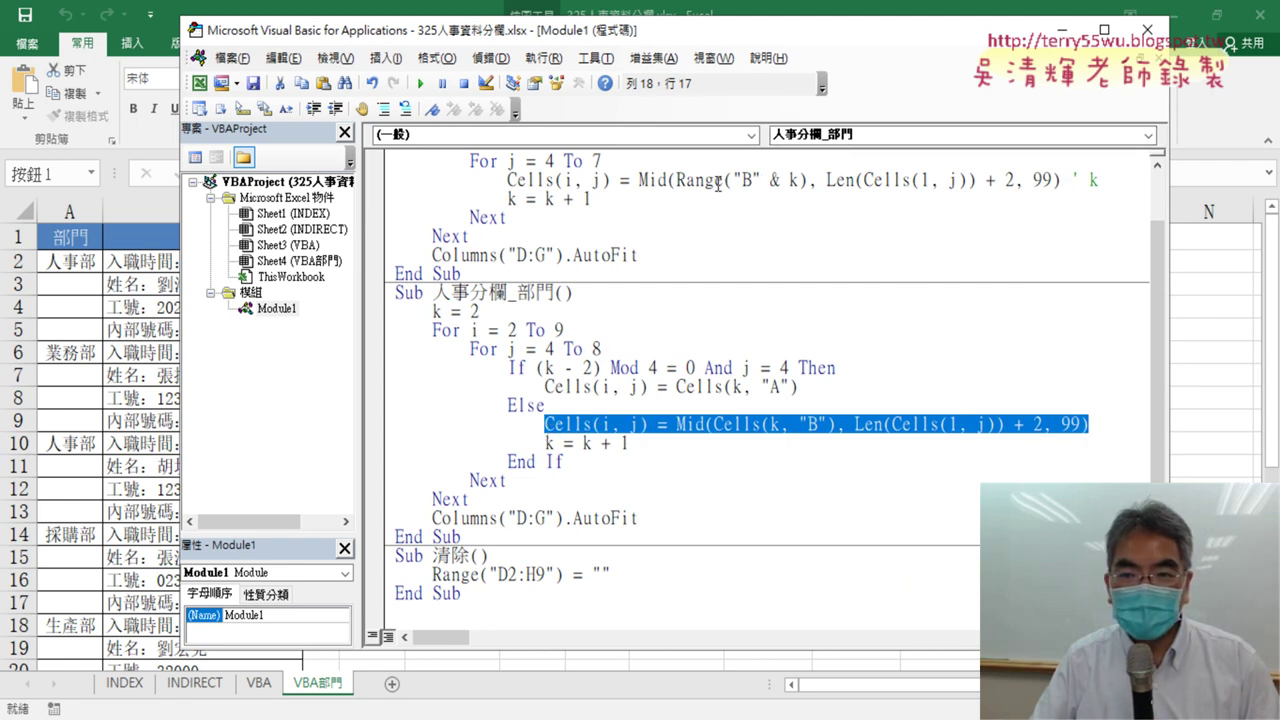
pyautogui.moveTo(677, 181); pyautogui.dragTo(810, 181)
pyautogui.hotkey('ctrl', 'c')
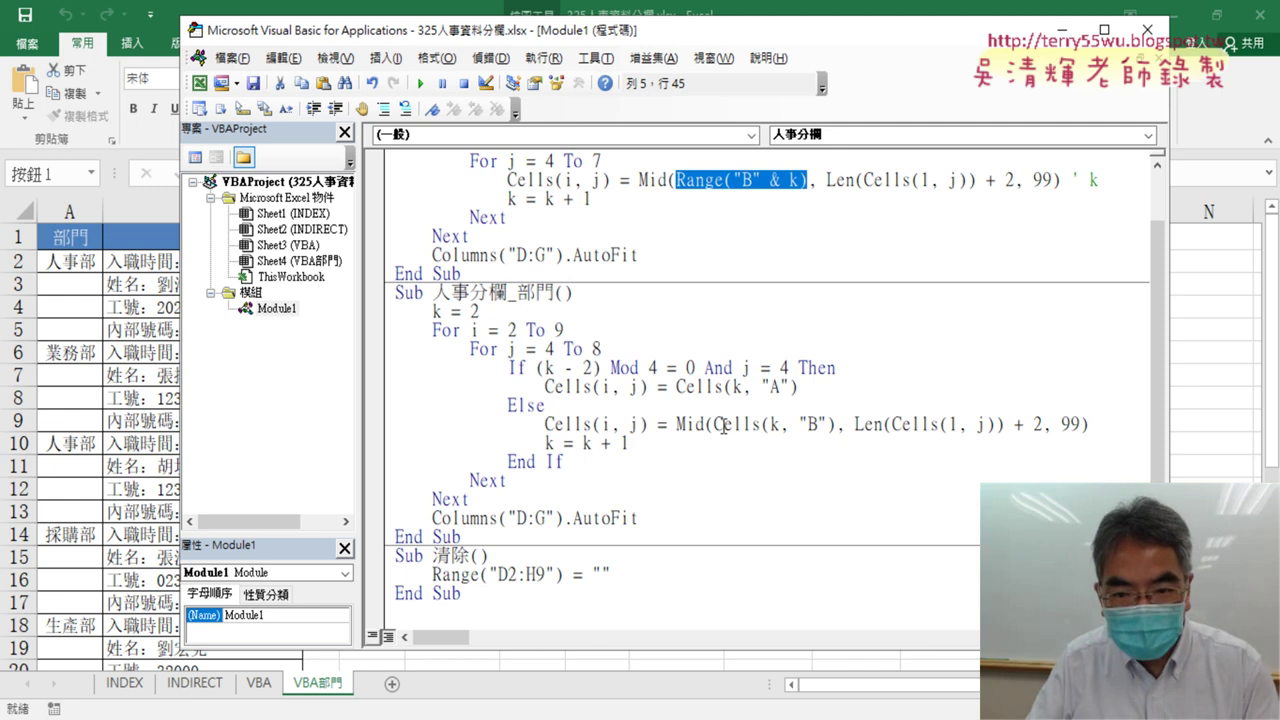
pyautogui.moveTo(716, 426); pyautogui.dragTo(840, 426)
pyautogui.hotkey('ctrl', 'v')
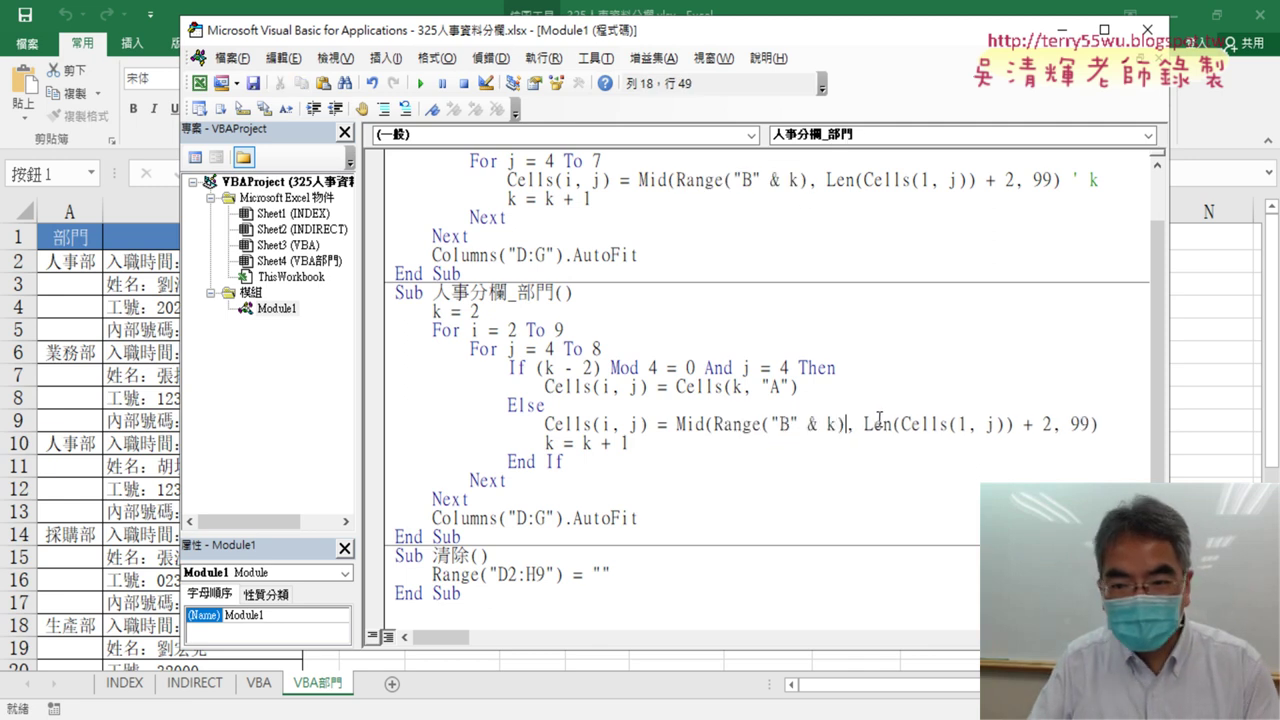
pyautogui.moveTo(1099, 426); pyautogui.dragTo(565, 424)
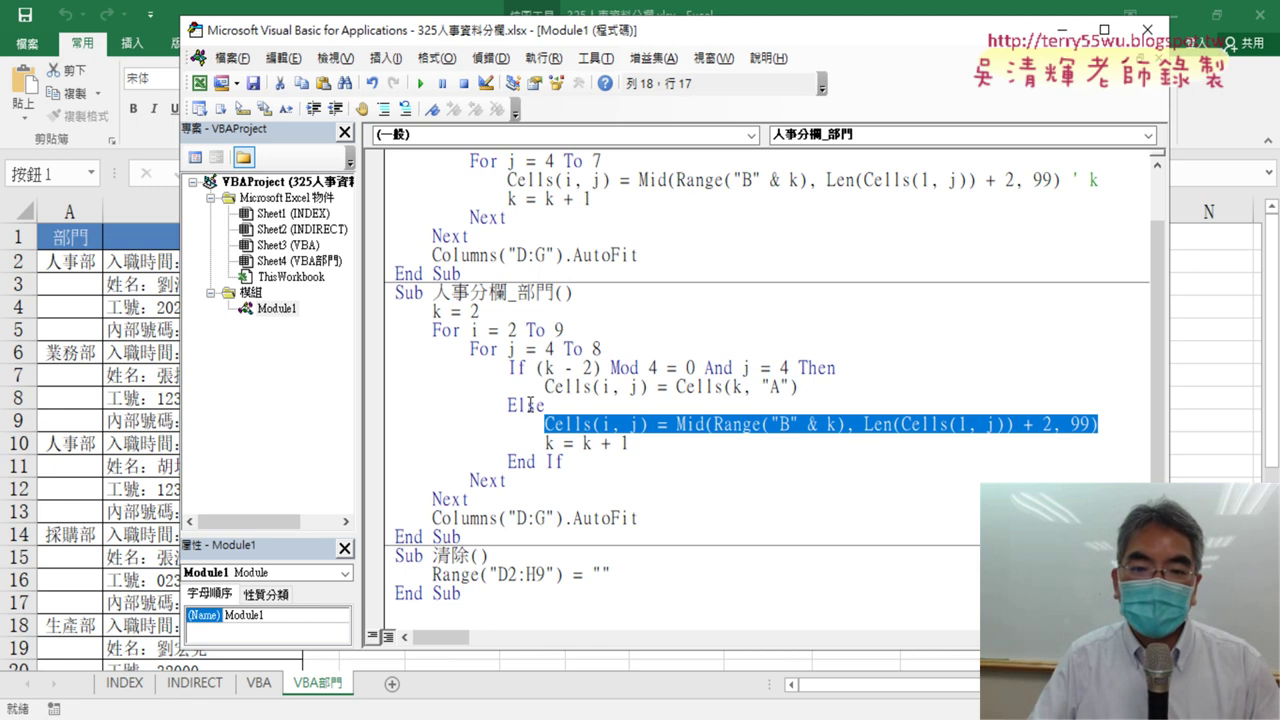
pyautogui.moveTo(669, 446); pyautogui.dragTo(386, 424)
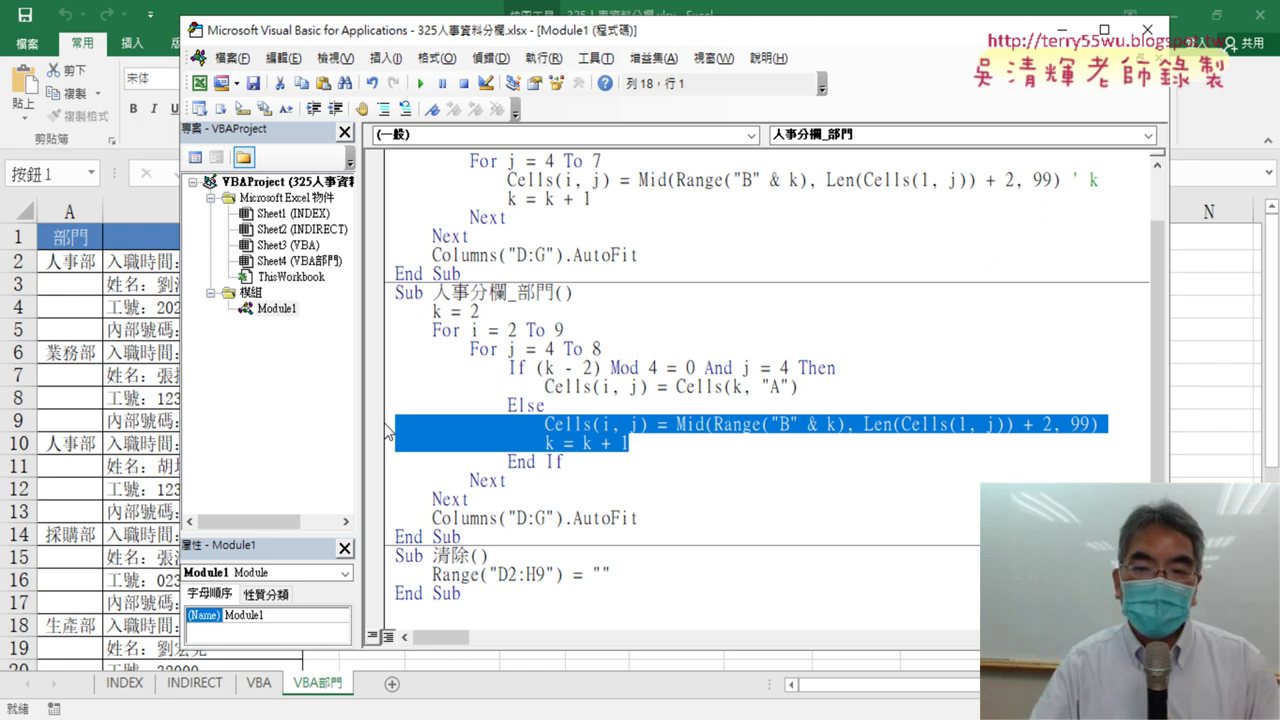
pyautogui.moveTo(646, 33)
pyautogui.mouseDown()
pyautogui.moveTo(966, 36)
pyautogui.moveTo(898, 36)
pyautogui.mouseUp()
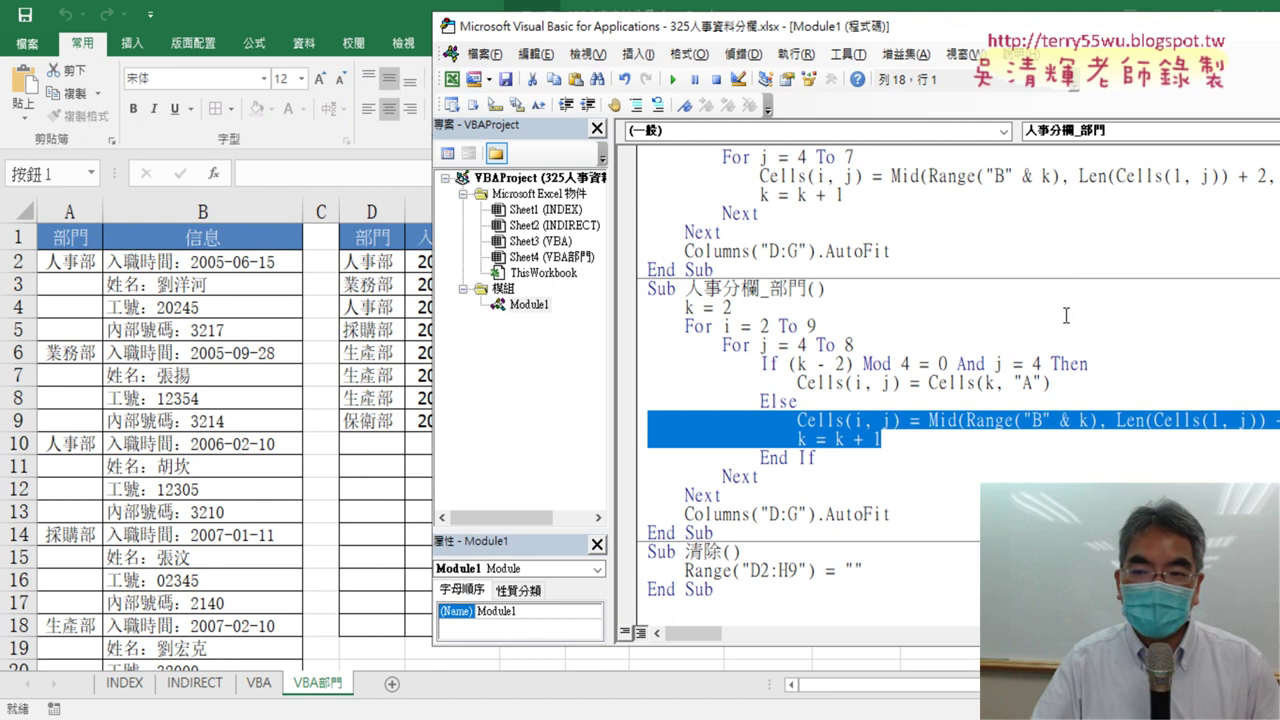
pyautogui.click(1041, 364)
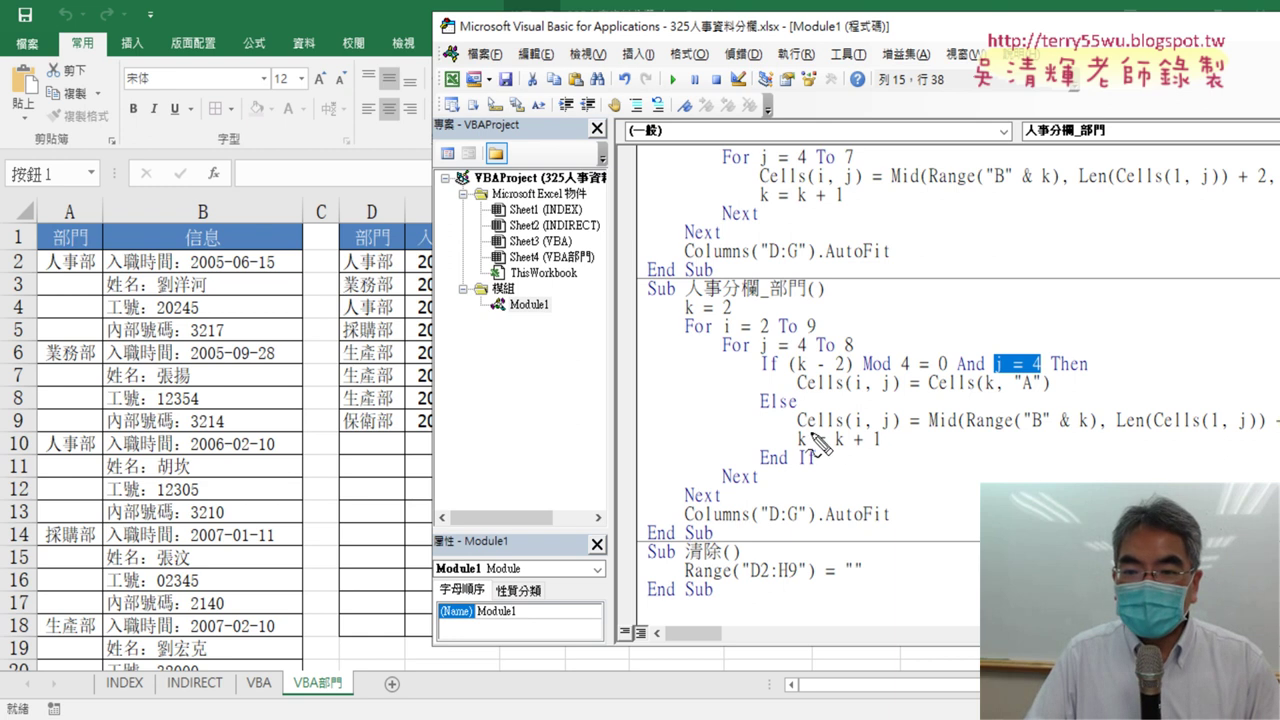
pyautogui.moveTo(880, 452)
pyautogui.mouseDown()
pyautogui.moveTo(858, 420)
pyautogui.moveTo(850, 452)
pyautogui.mouseUp()
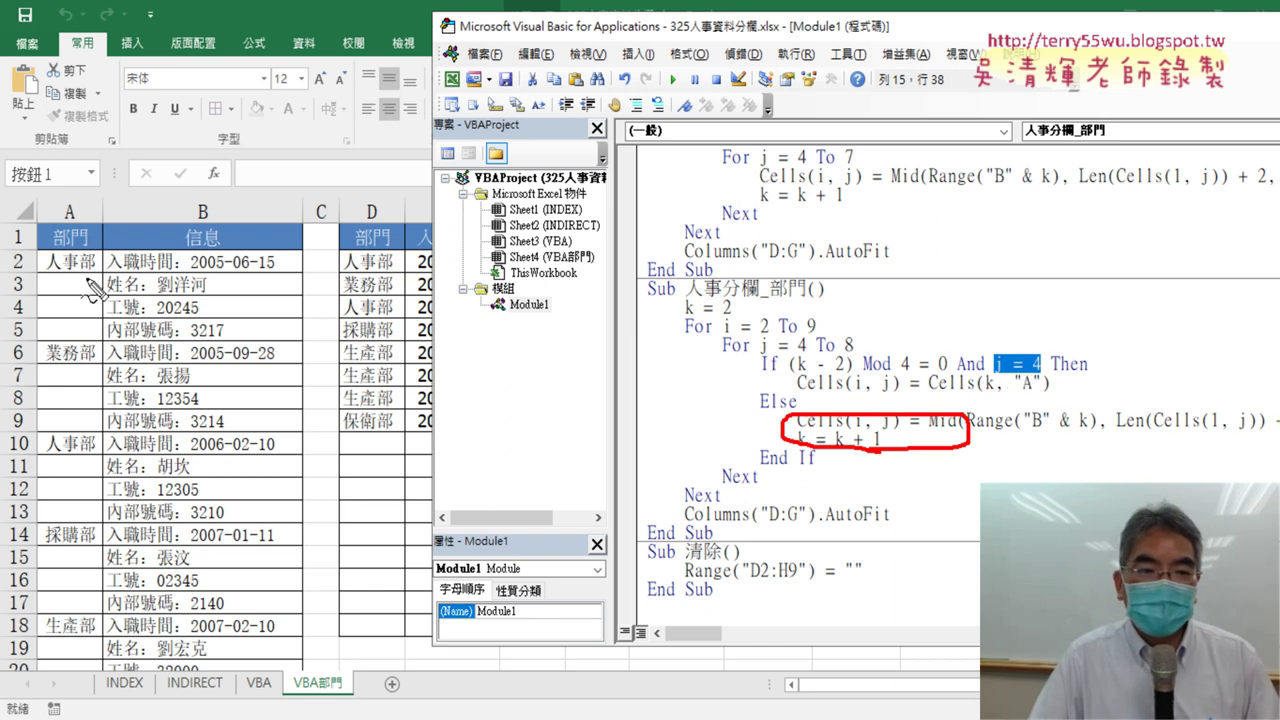
pyautogui.moveTo(106, 273); pyautogui.dragTo(107, 274)
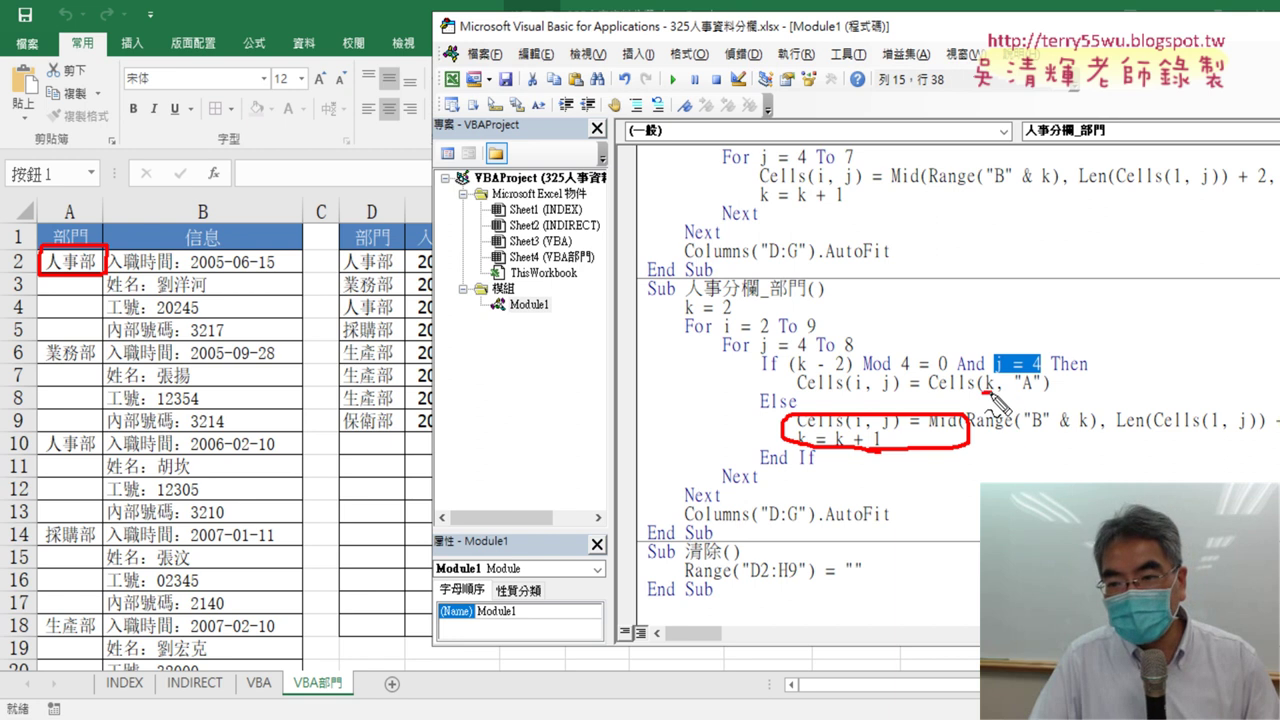
pyautogui.moveTo(1014, 393); pyautogui.dragTo(1036, 391)
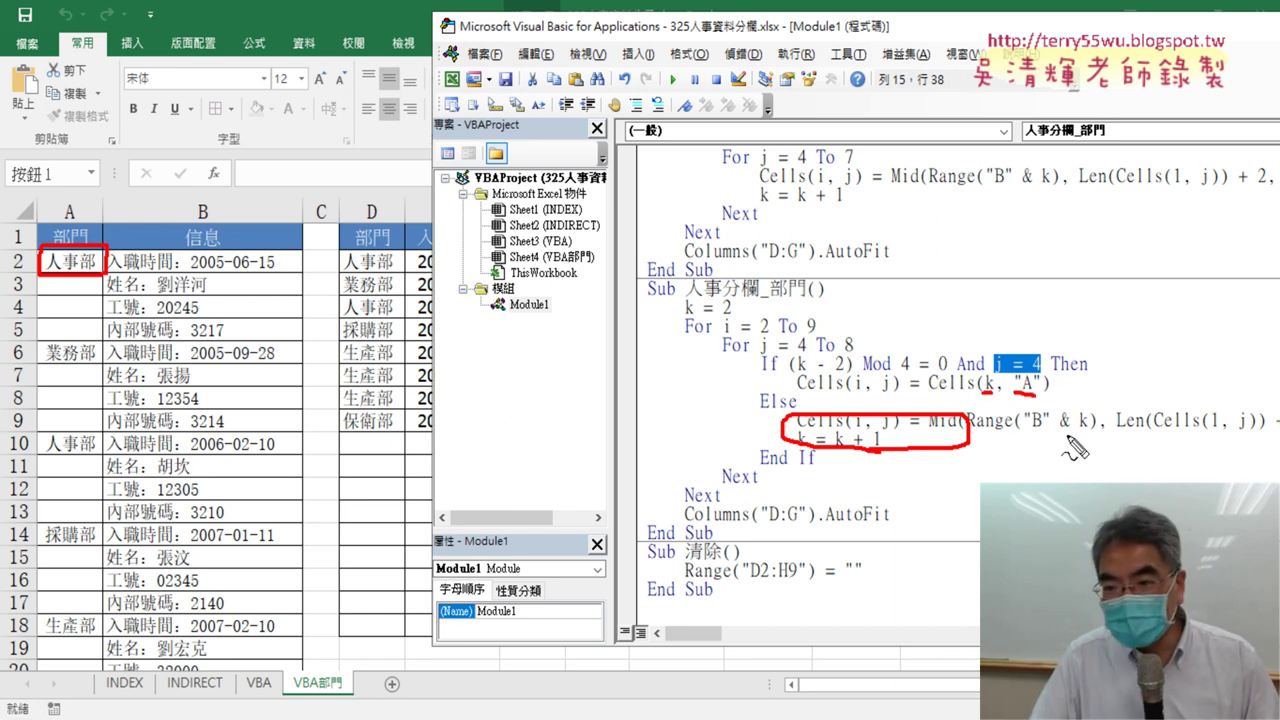
pyautogui.moveTo(1027, 432); pyautogui.dragTo(1042, 433)
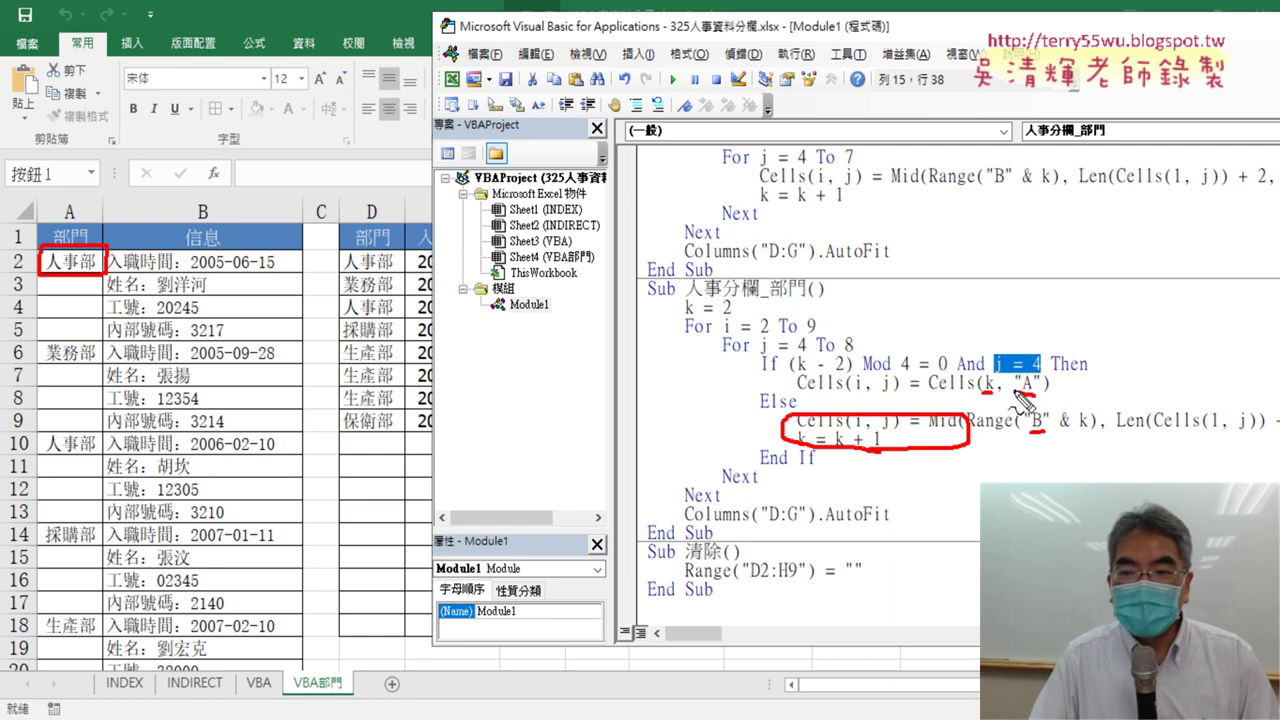
pyautogui.moveTo(982, 397)
pyautogui.mouseDown()
pyautogui.moveTo(893, 399)
pyautogui.moveTo(900, 410)
pyautogui.mouseUp()
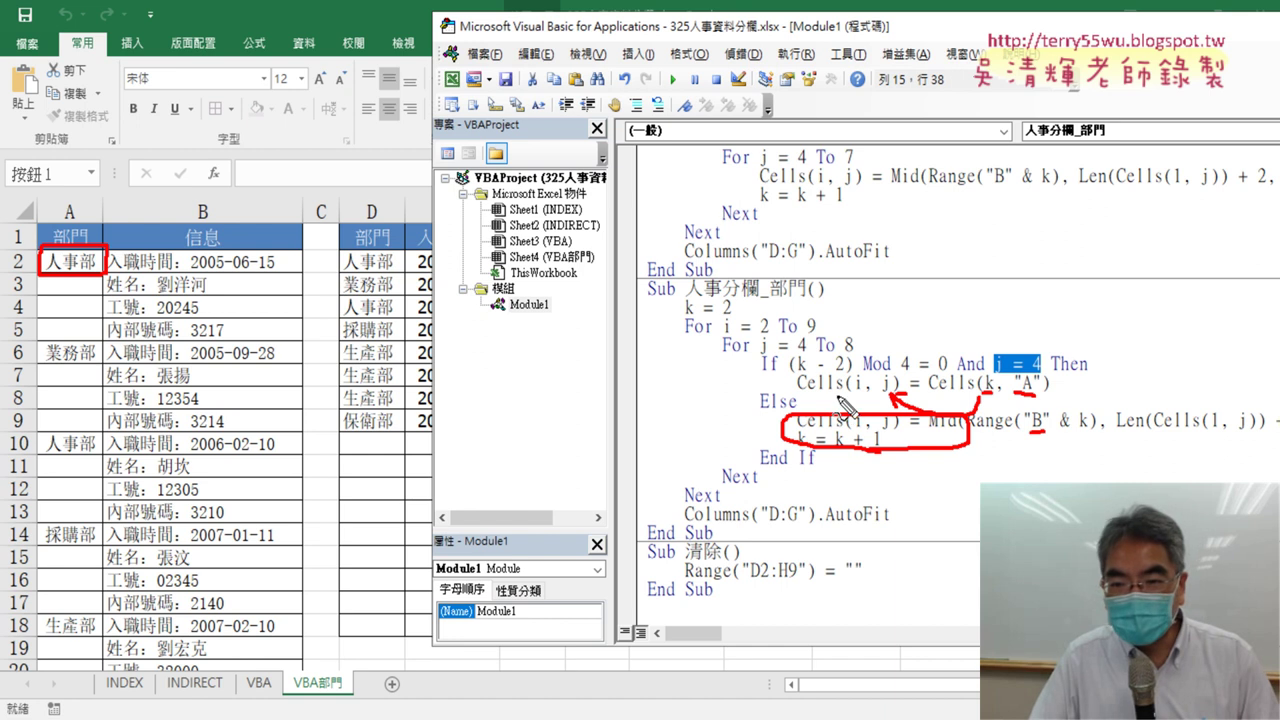
pyautogui.moveTo(806, 394); pyautogui.dragTo(906, 397)
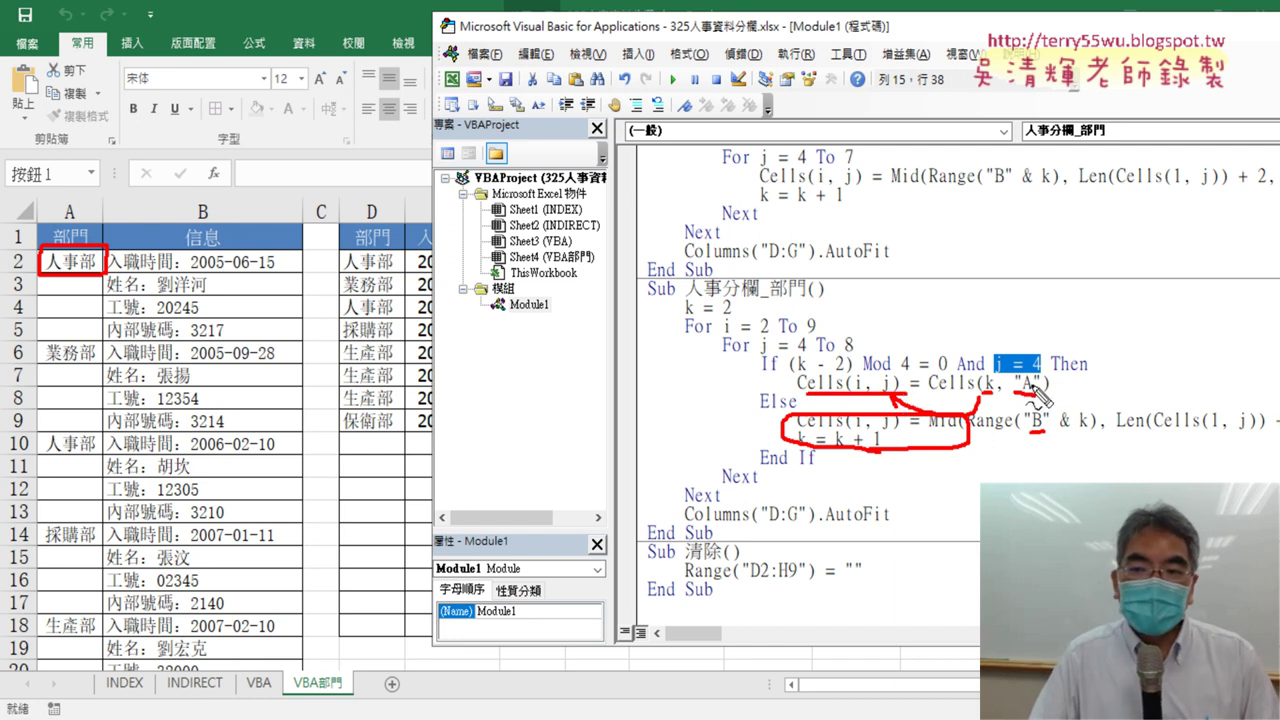
pyautogui.moveTo(797, 349); pyautogui.dragTo(800, 358)
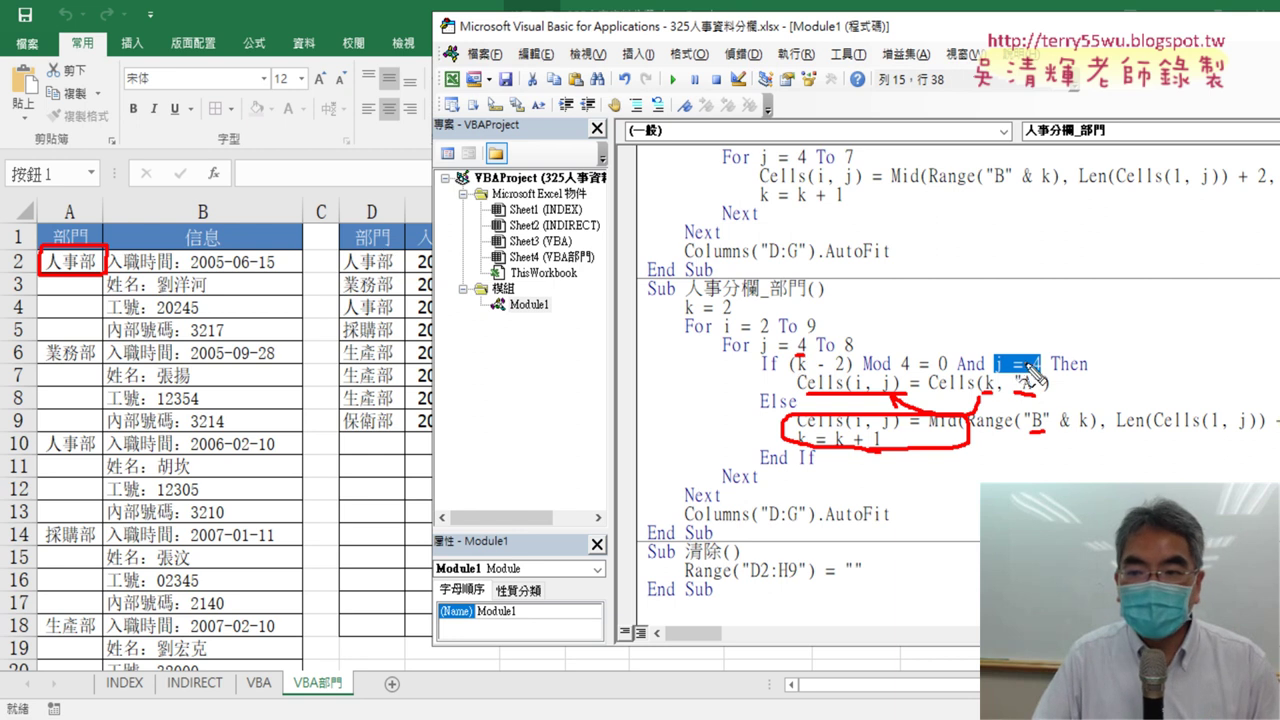
pyautogui.moveTo(996, 371); pyautogui.dragTo(1040, 370)
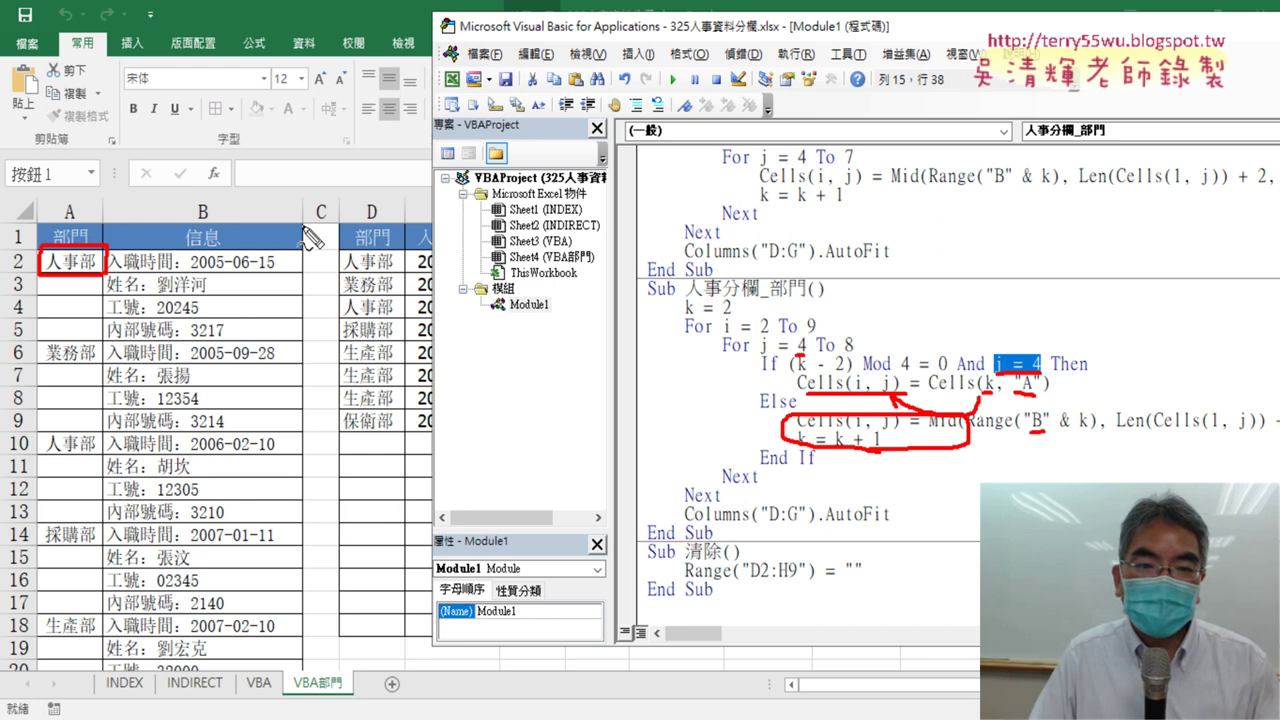
pyautogui.moveTo(305, 228); pyautogui.dragTo(340, 260)
pyautogui.moveTo(688, 315); pyautogui.dragTo(730, 318)
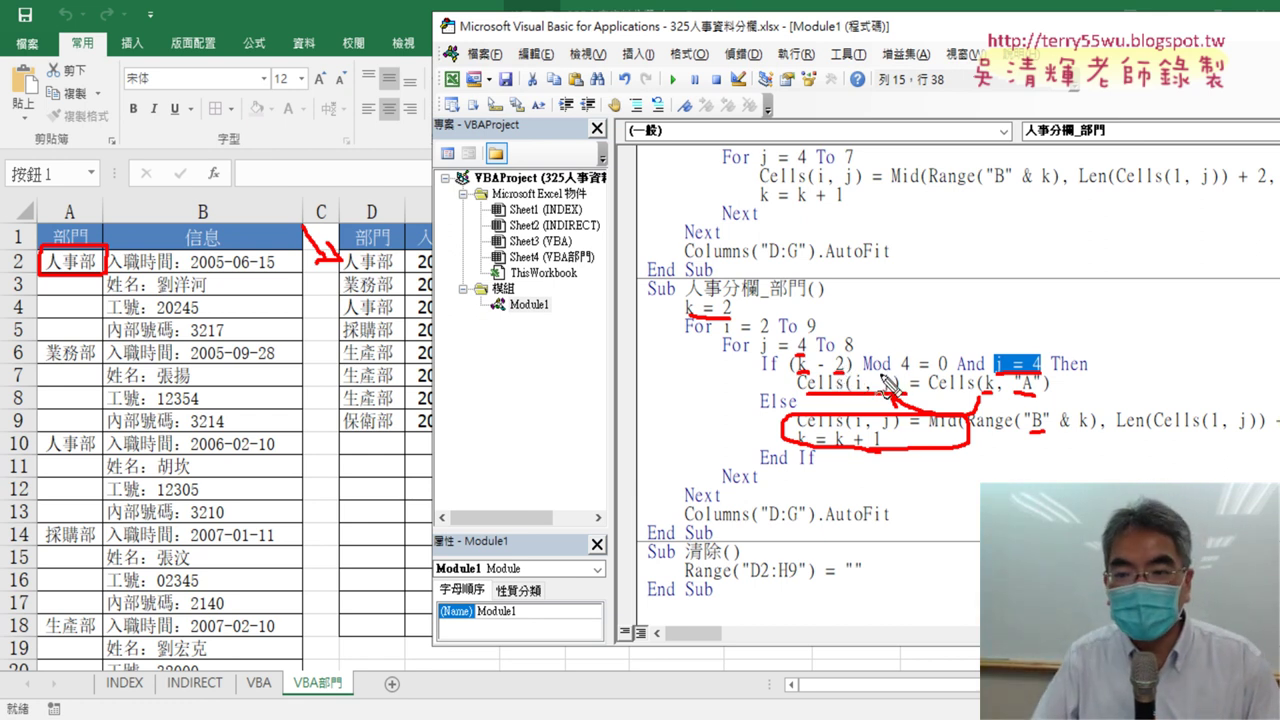
pyautogui.moveTo(886, 386); pyautogui.dragTo(912, 396)
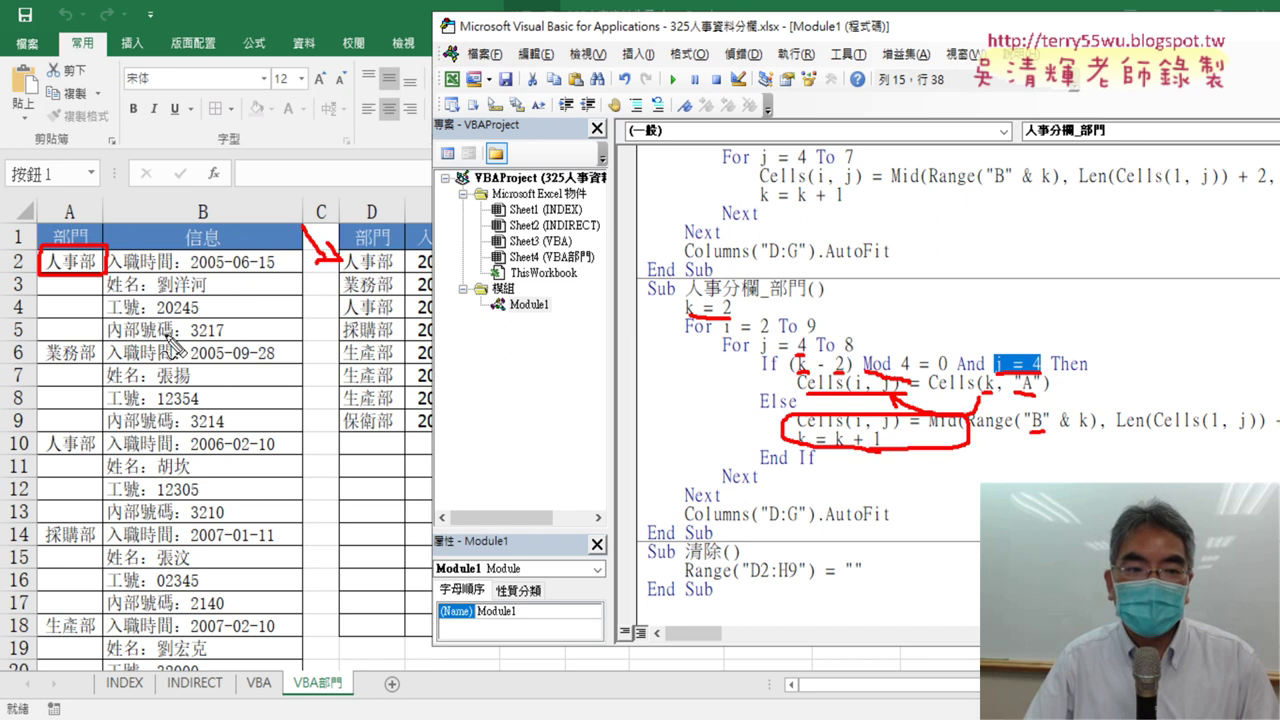
pyautogui.moveTo(100, 344); pyautogui.dragTo(100, 370)
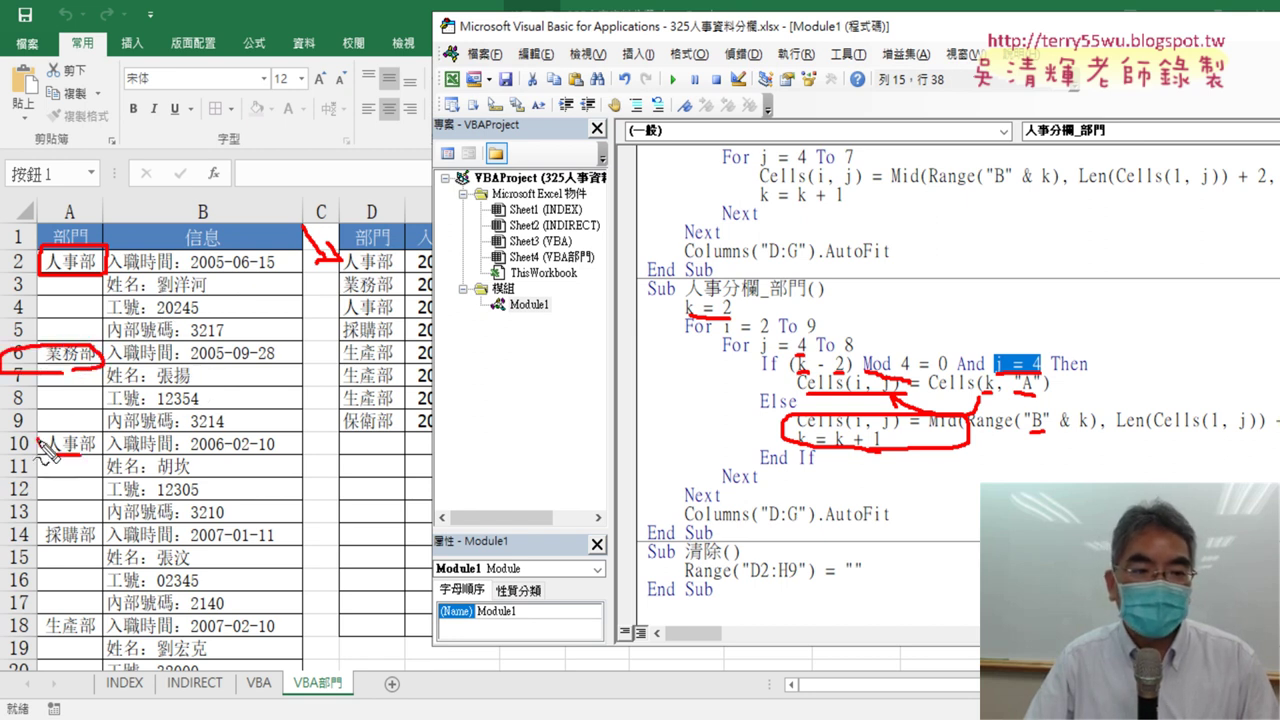
pyautogui.moveTo(100, 432); pyautogui.dragTo(72, 458)
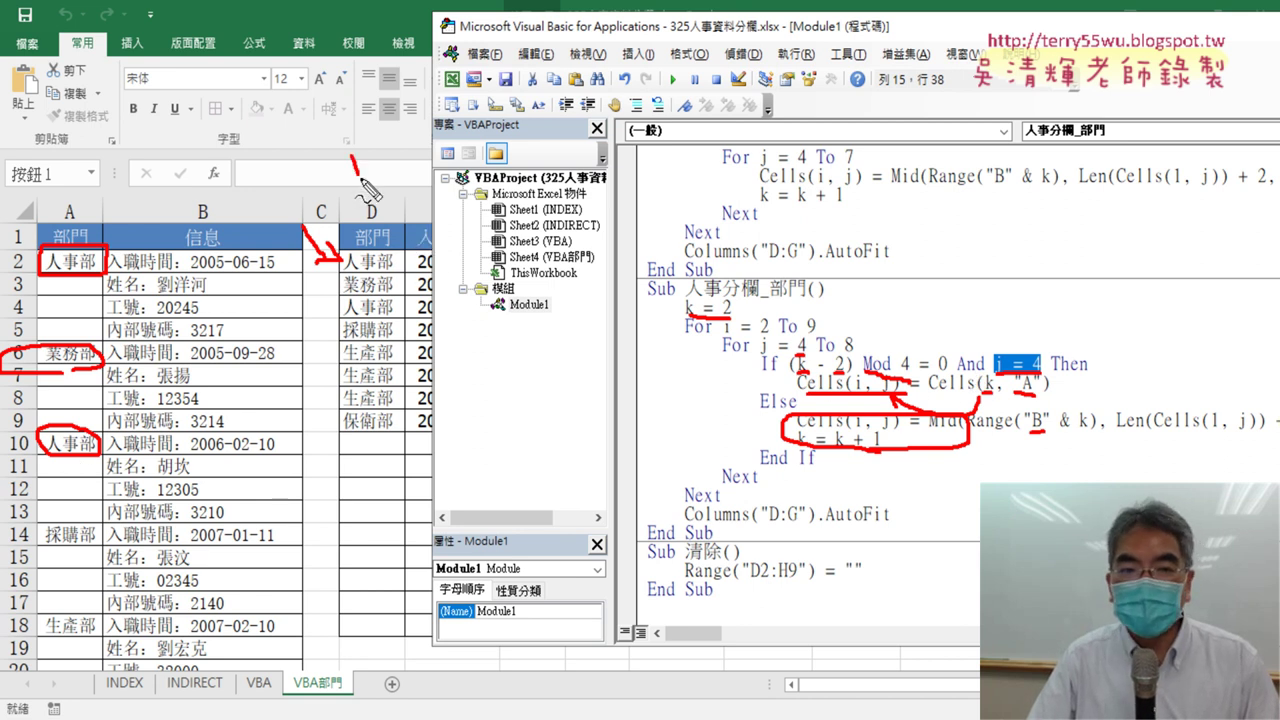
pyautogui.moveTo(356, 170)
pyautogui.mouseDown()
pyautogui.moveTo(355, 226)
pyautogui.moveTo(368, 200)
pyautogui.mouseUp()
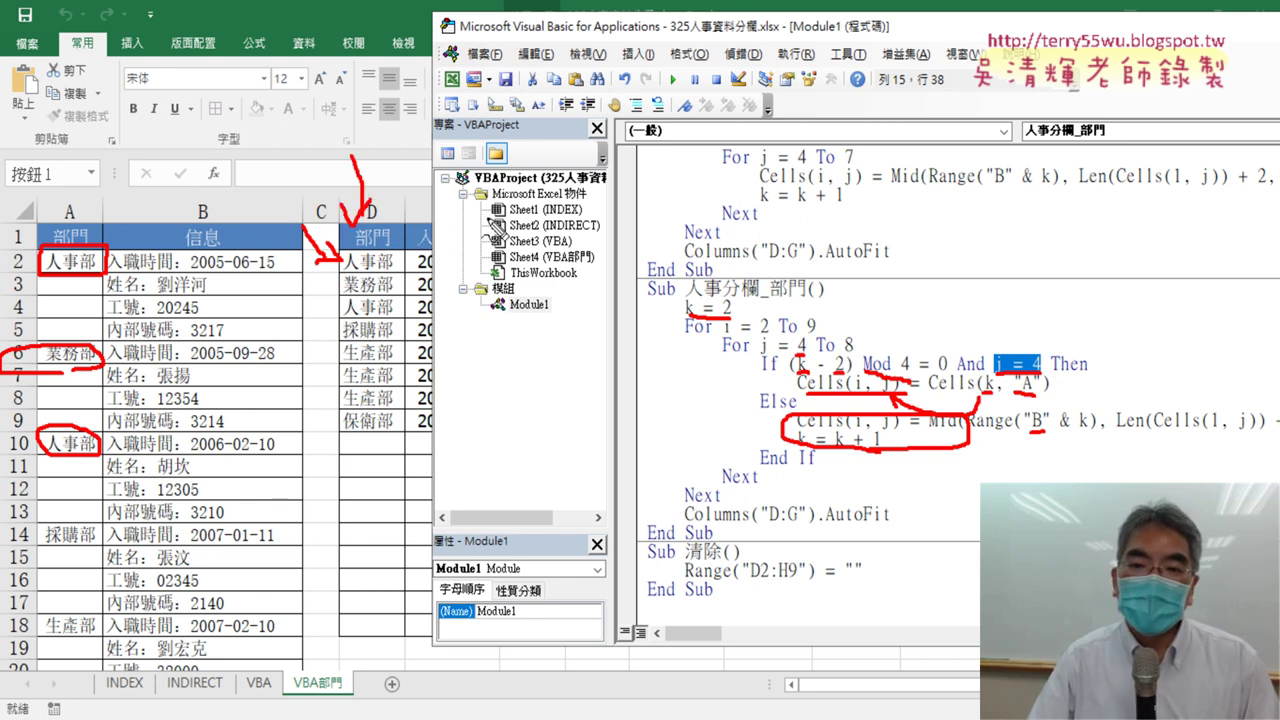
pyautogui.press('e')
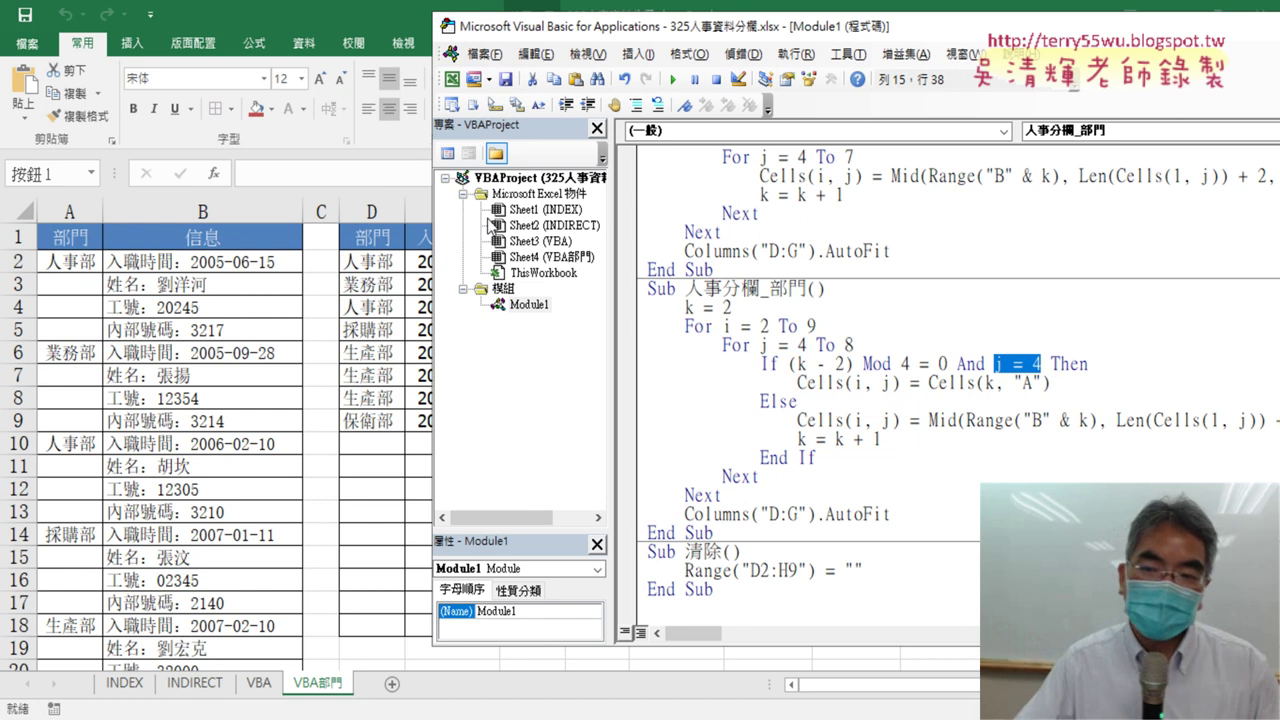
# Highlight the If…Else and End If lines, show the finished worksheet, then switch to Google Docs.
pyautogui.moveTo(808, 402); pyautogui.dragTo(637, 356)
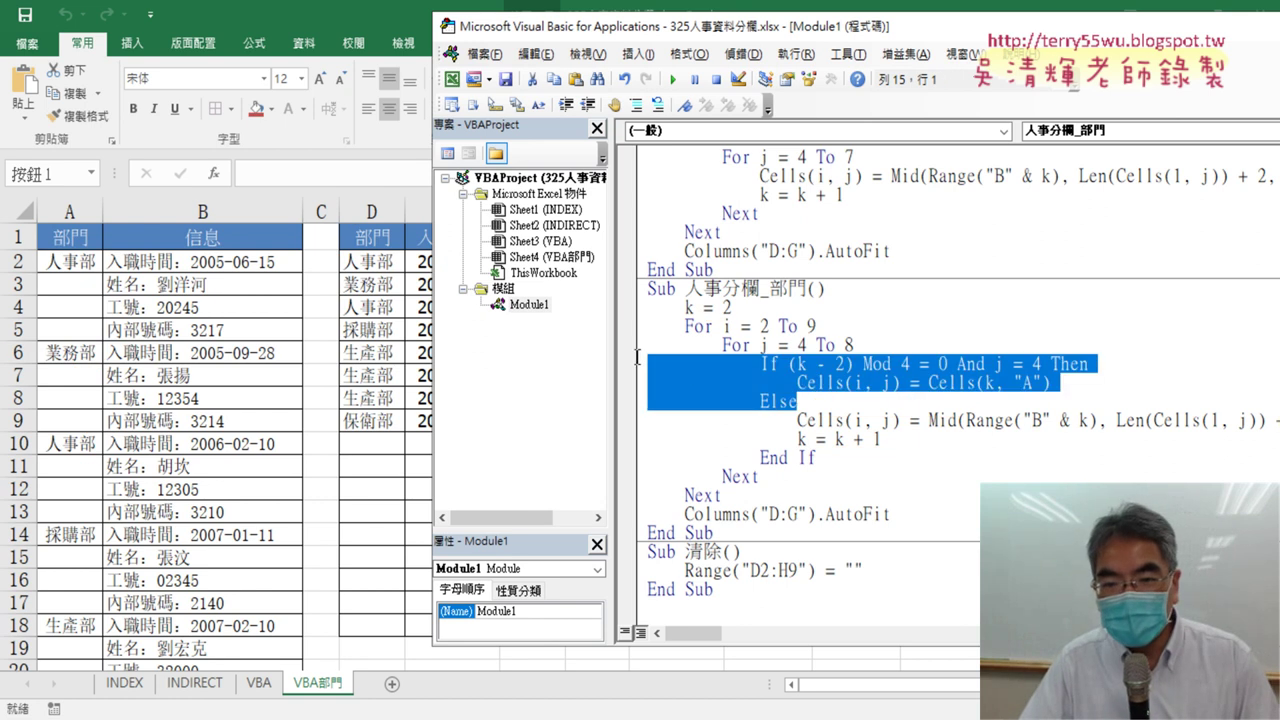
pyautogui.moveTo(816, 458); pyautogui.dragTo(629, 457)
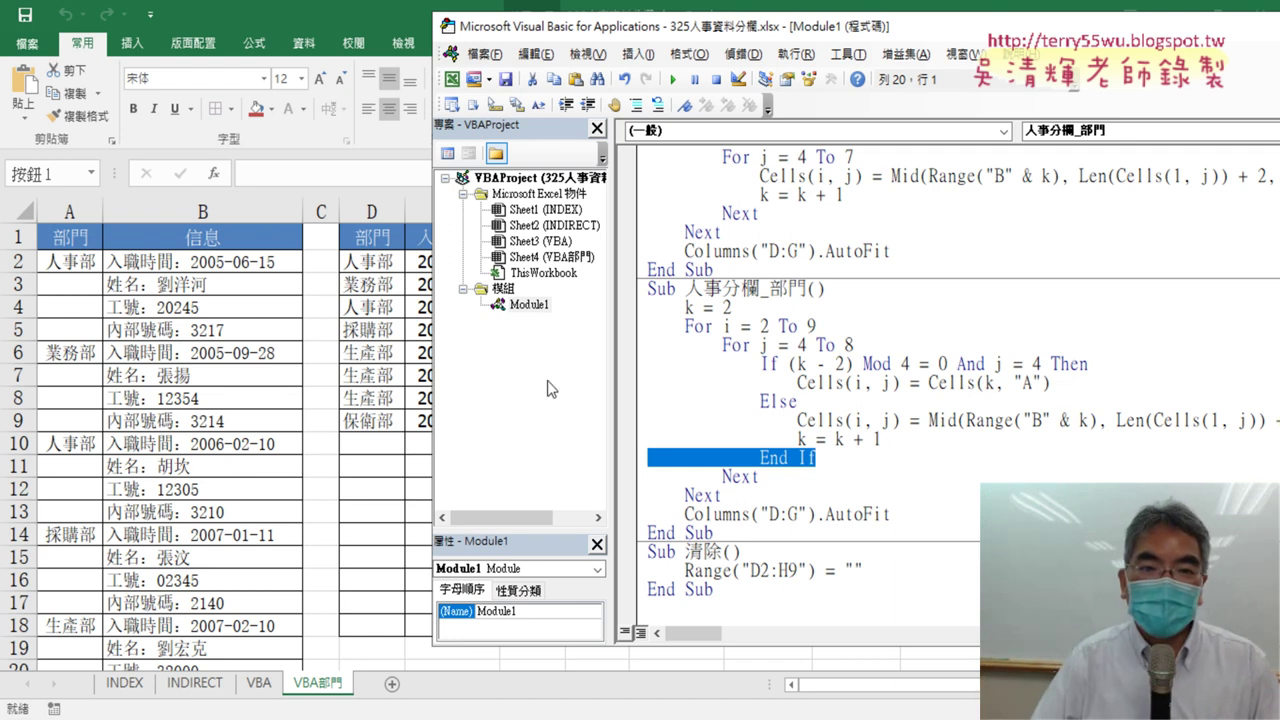
pyautogui.click(371, 211)
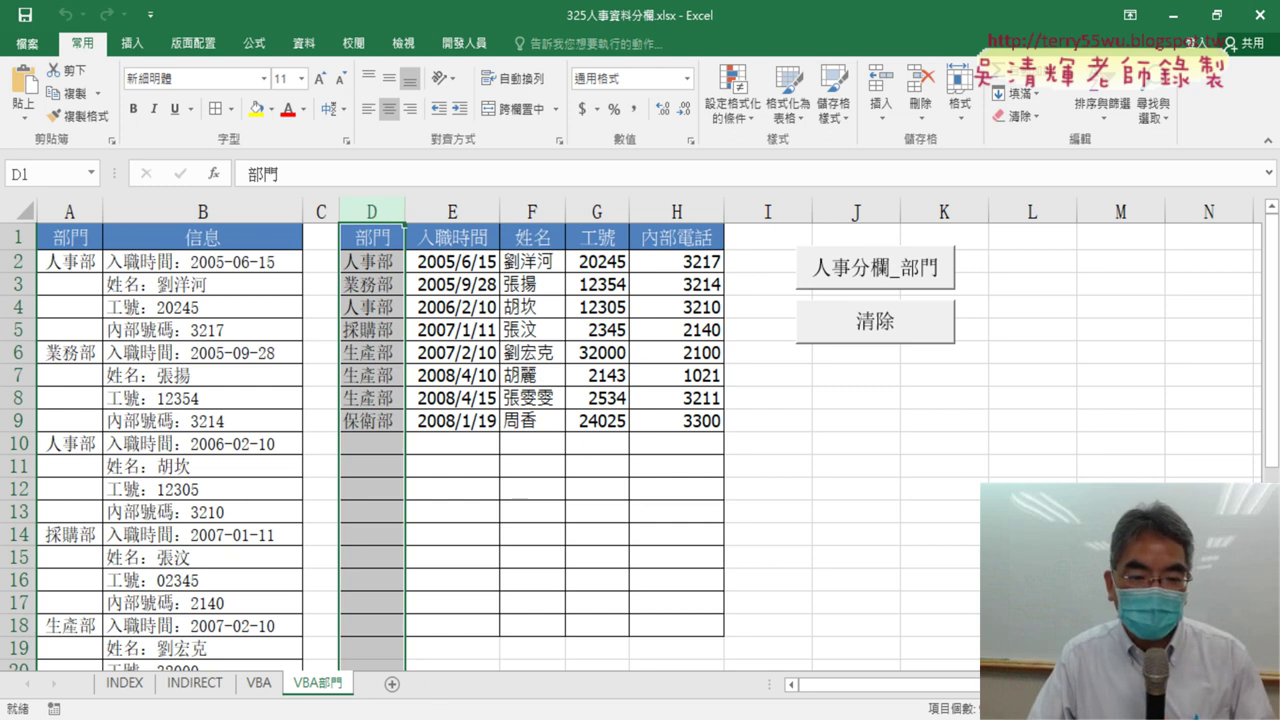
pyautogui.hotkey('alt', 'Tab')
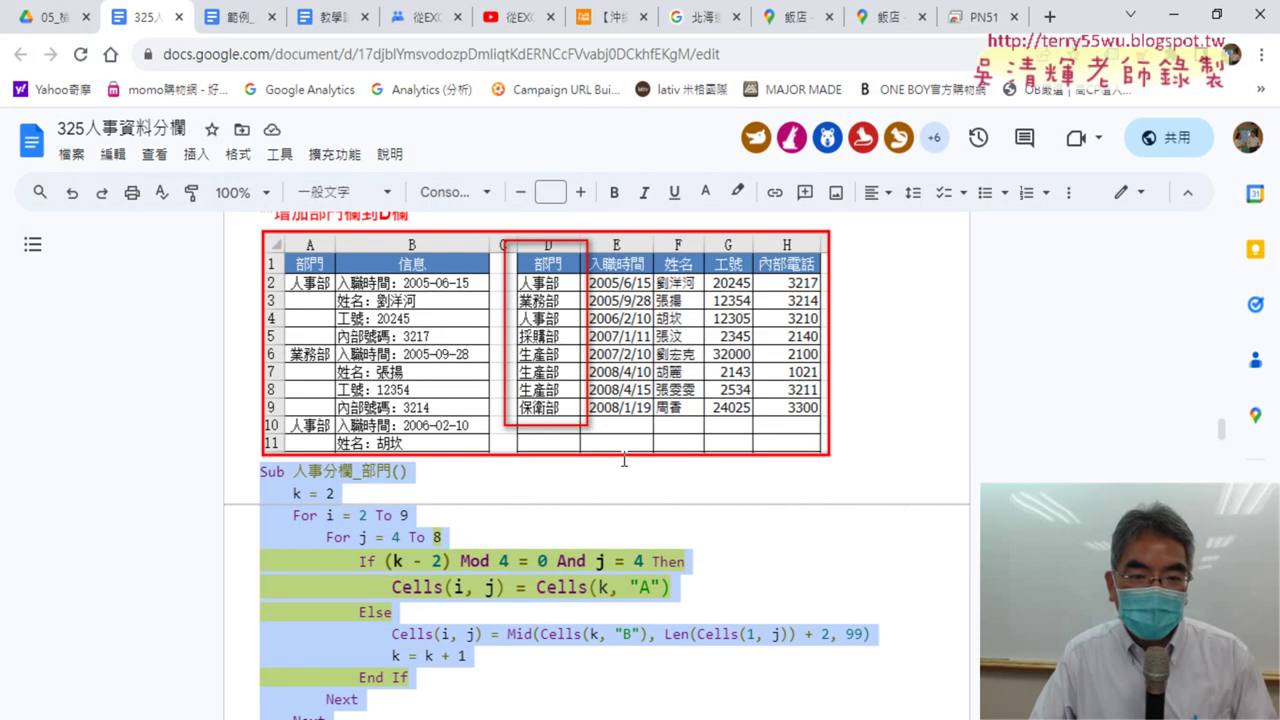
# Highlight the If…End If lines in the notes, then switch to the 05_檢視與參照函數 Drive folder.
pyautogui.moveTo(1221, 430); pyautogui.dragTo(1213, 450)
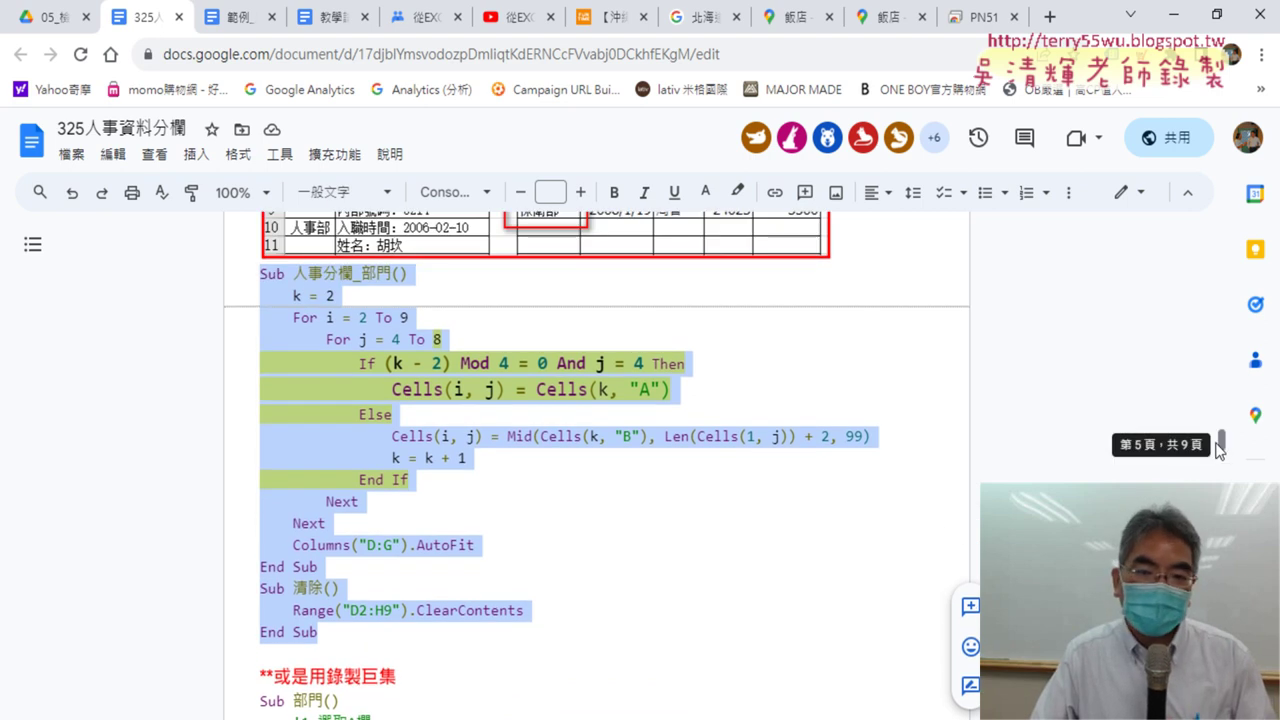
pyautogui.click(606, 436)
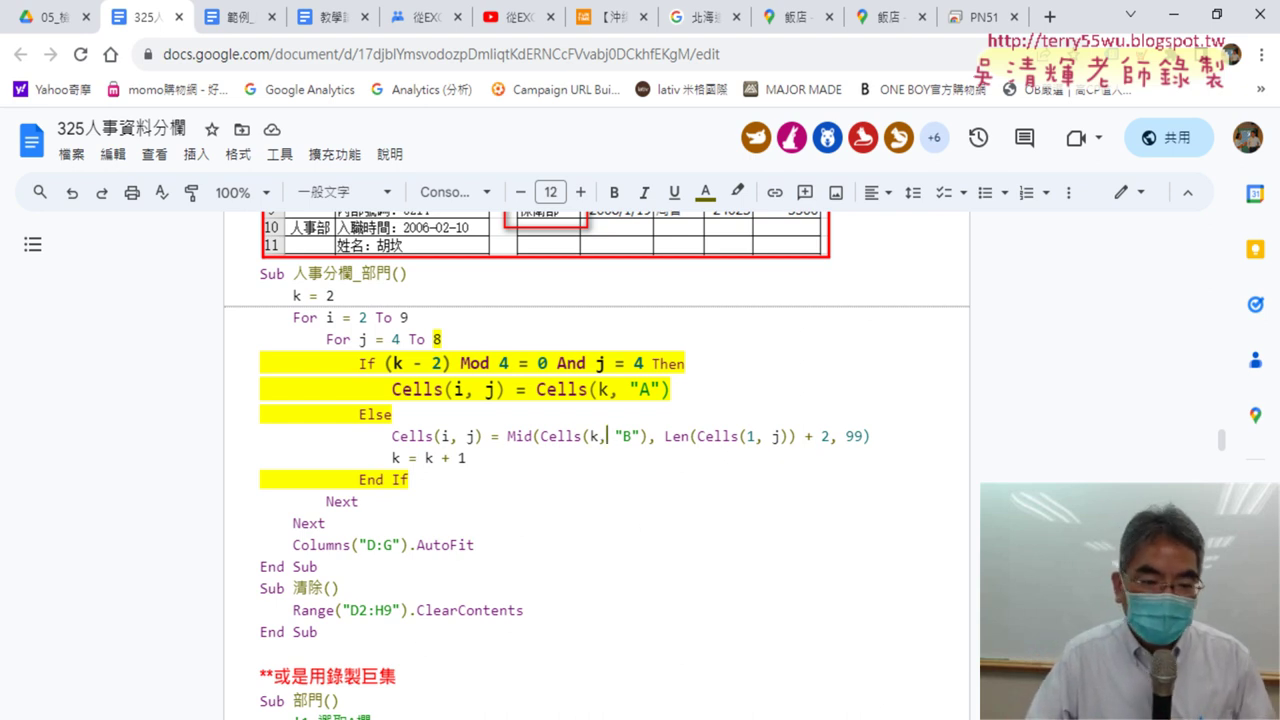
pyautogui.moveTo(204, 719)
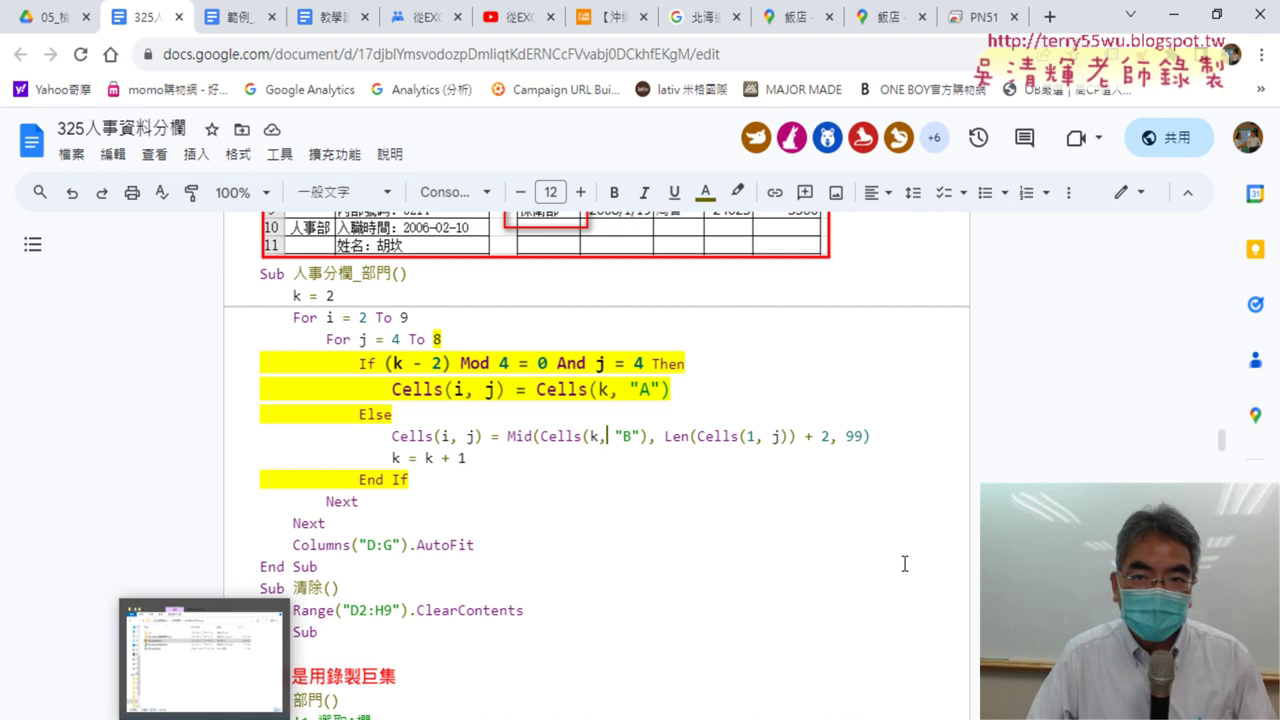
pyautogui.click(40, 12)
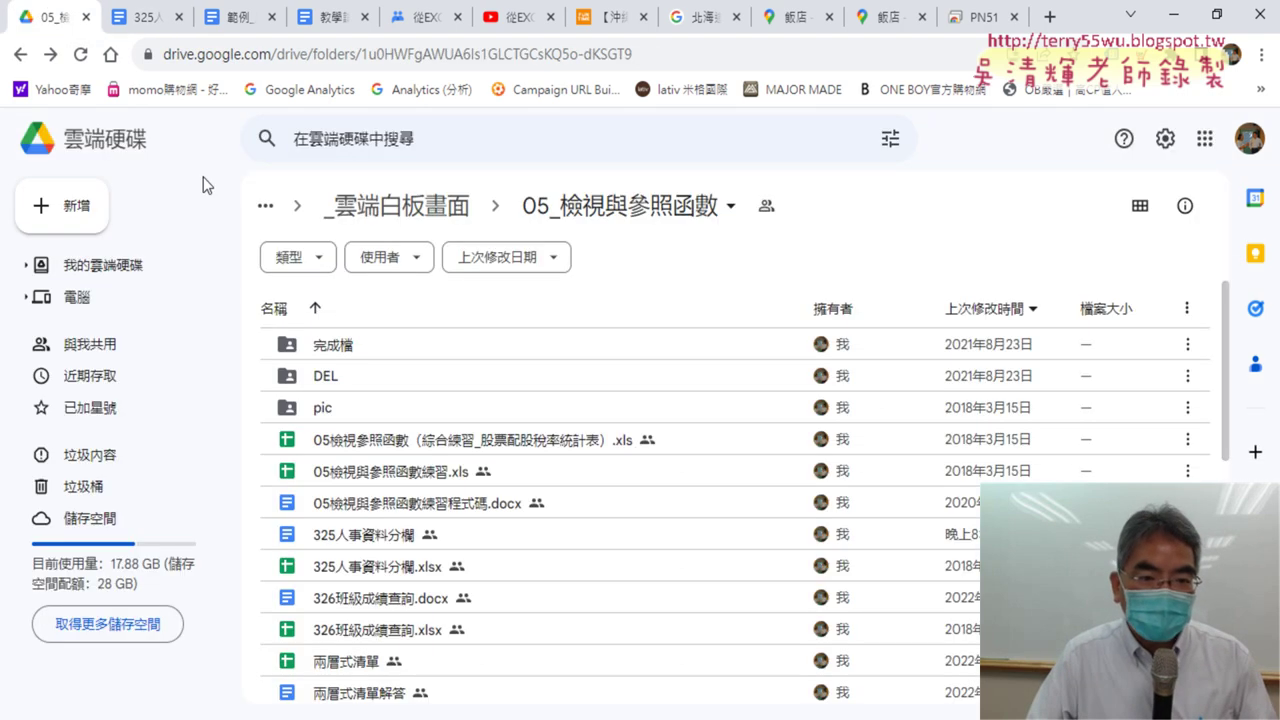
# Open 326班級成績查詢.docx from the Drive file list.
pyautogui.scroll(-1, 357, 460)
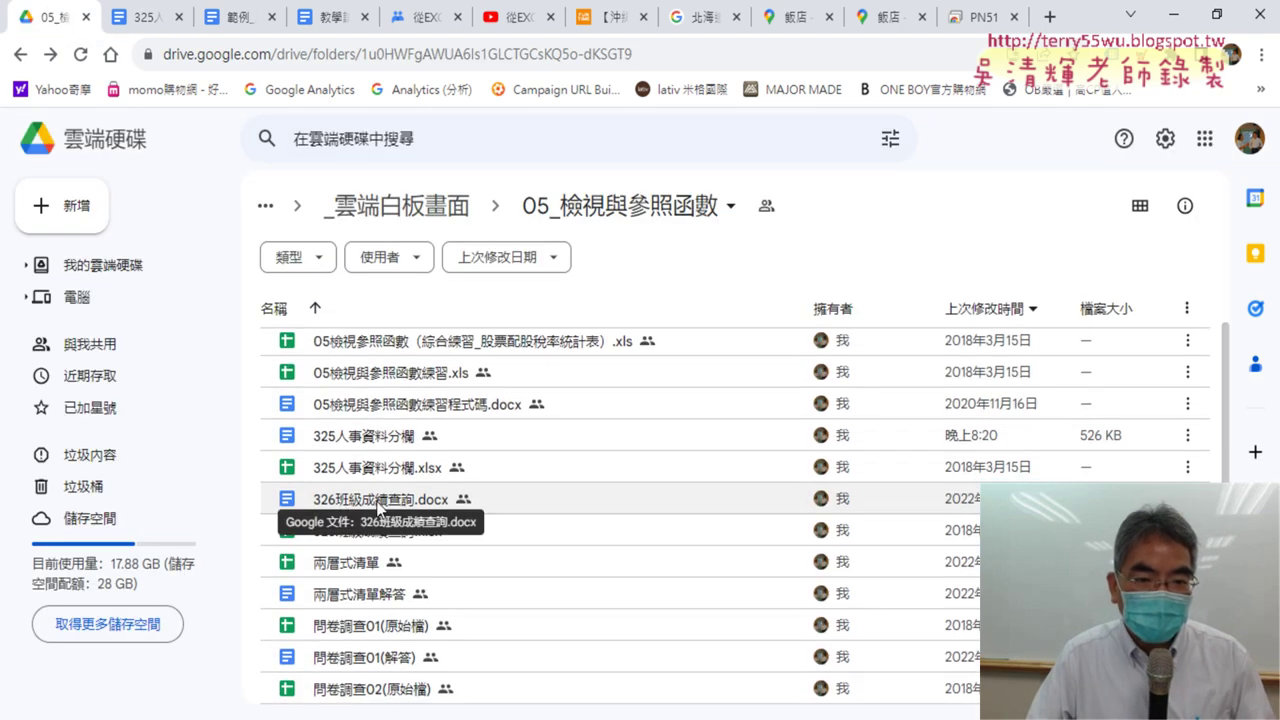
pyautogui.doubleClick(380, 500)
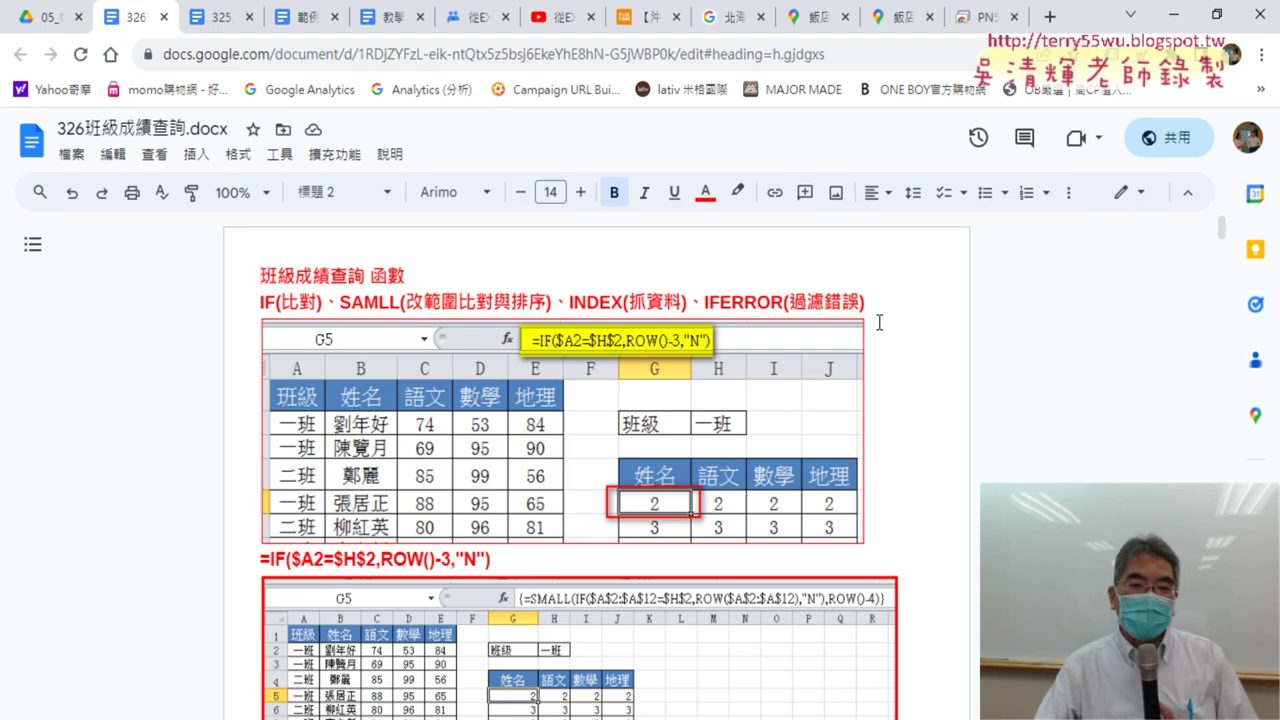
# Scroll to the VBA example in the class-grade notes and minimize Chrome.
pyautogui.scroll(-6, 899, 316)
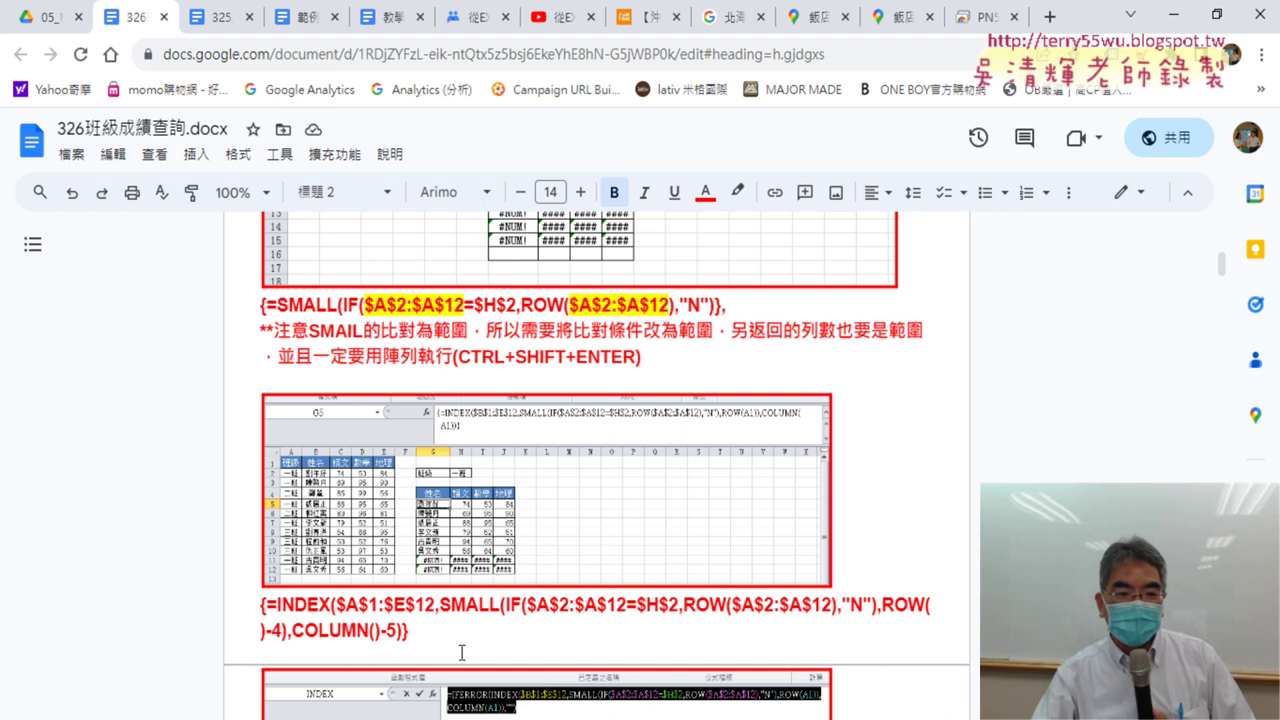
pyautogui.scroll(-5, 609, 600)
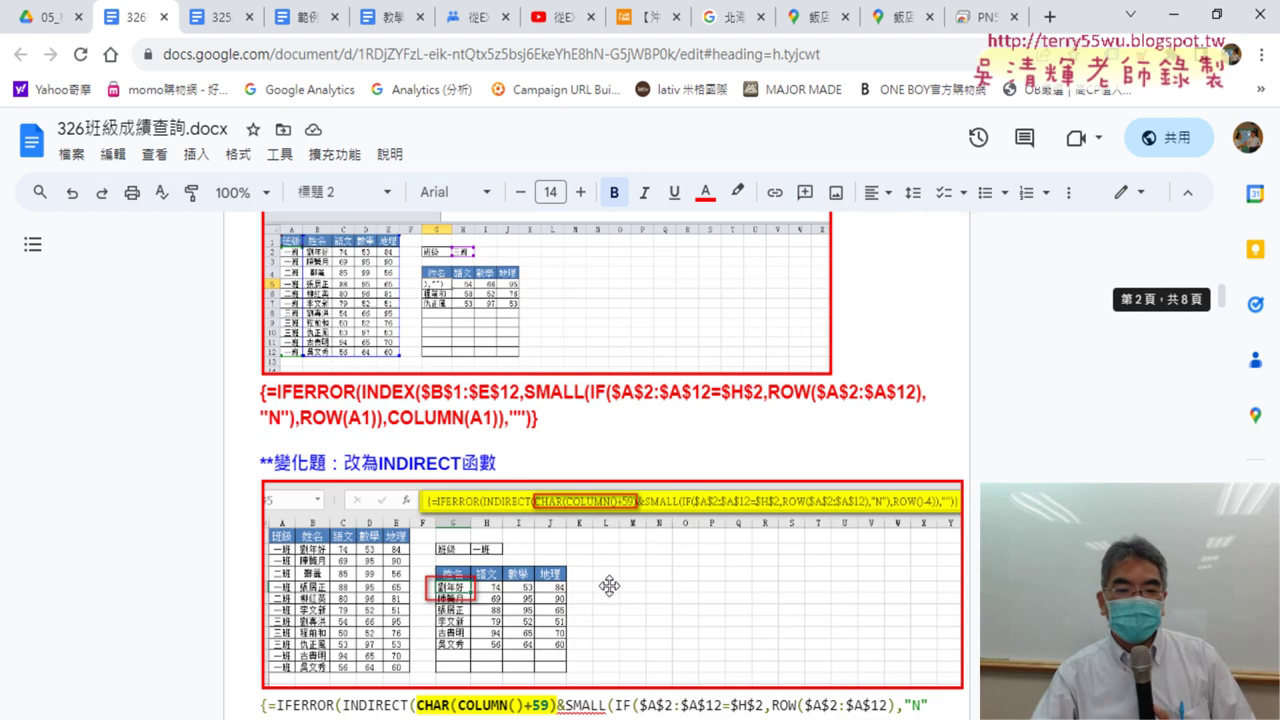
pyautogui.scroll(-3, 609, 585)
pyautogui.scroll(-1, 607, 580)
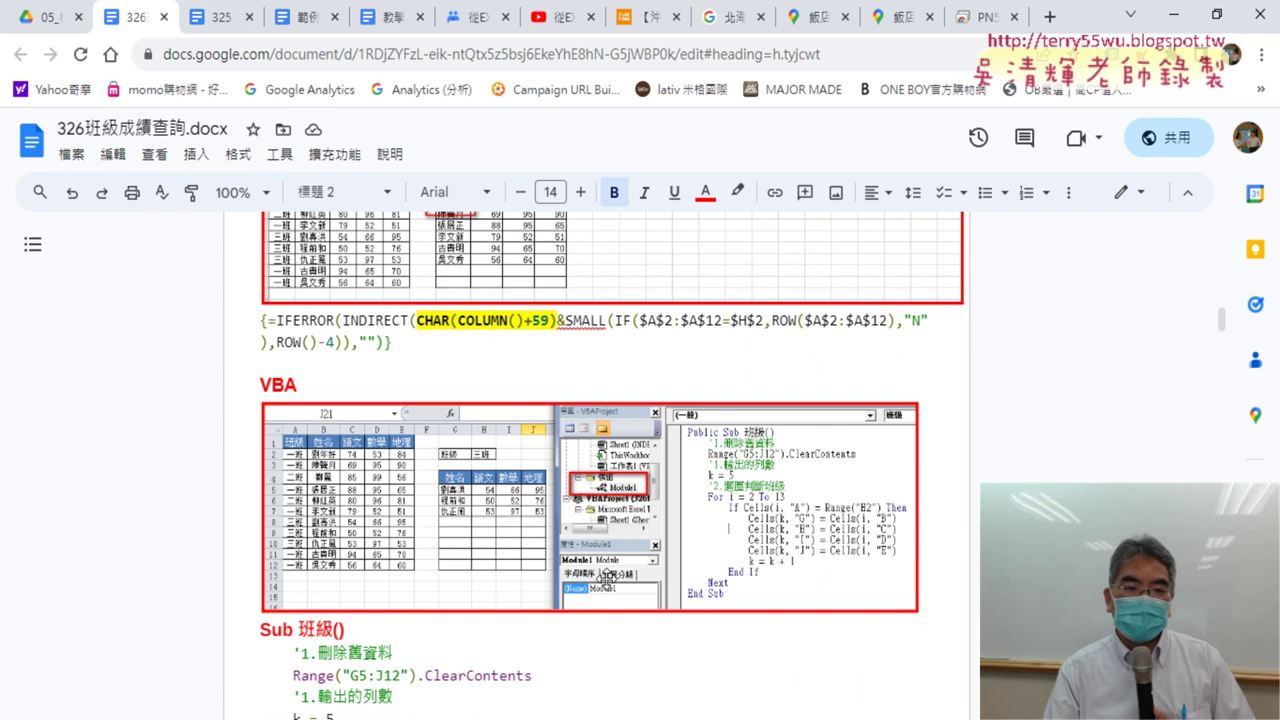
pyautogui.click(1172, 14)
# Minimize Excel to reach the EVO Class Management console.
pyautogui.click(1172, 14)
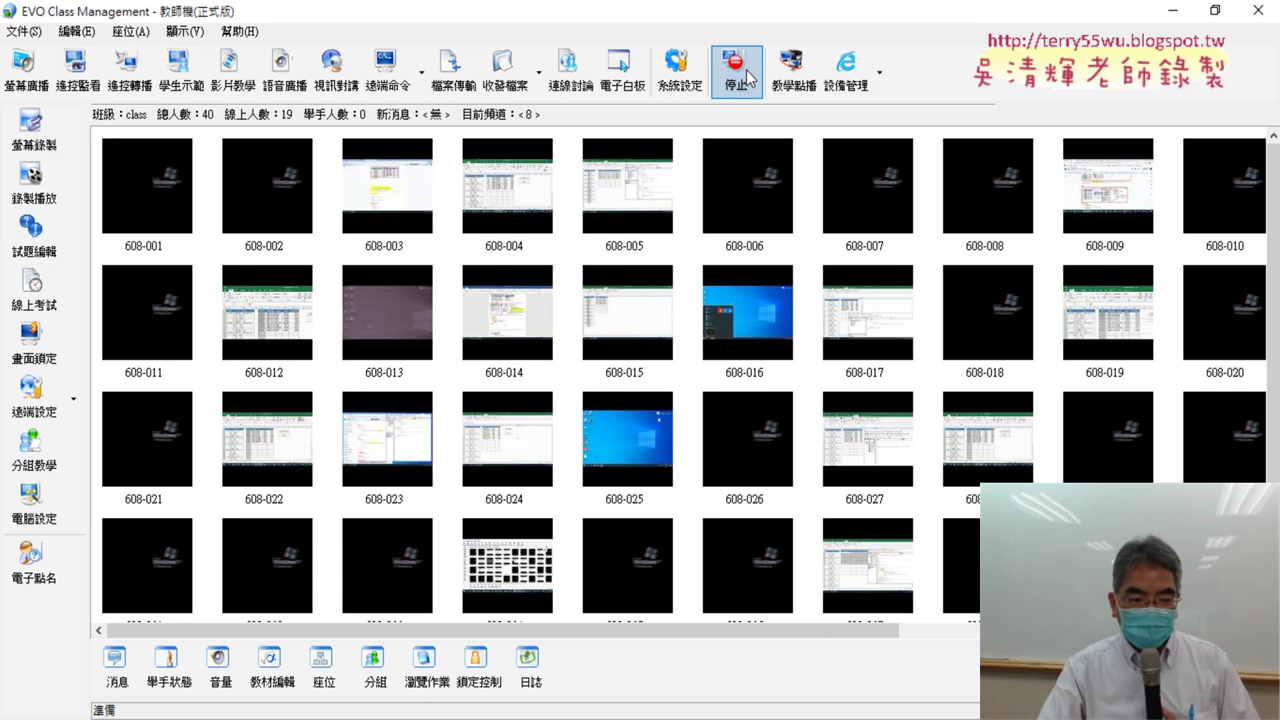
# Stop the screen view, highlight 'j = 4' and '_部門', and circle the loop limit 8 in red.
pyautogui.click(748, 78)
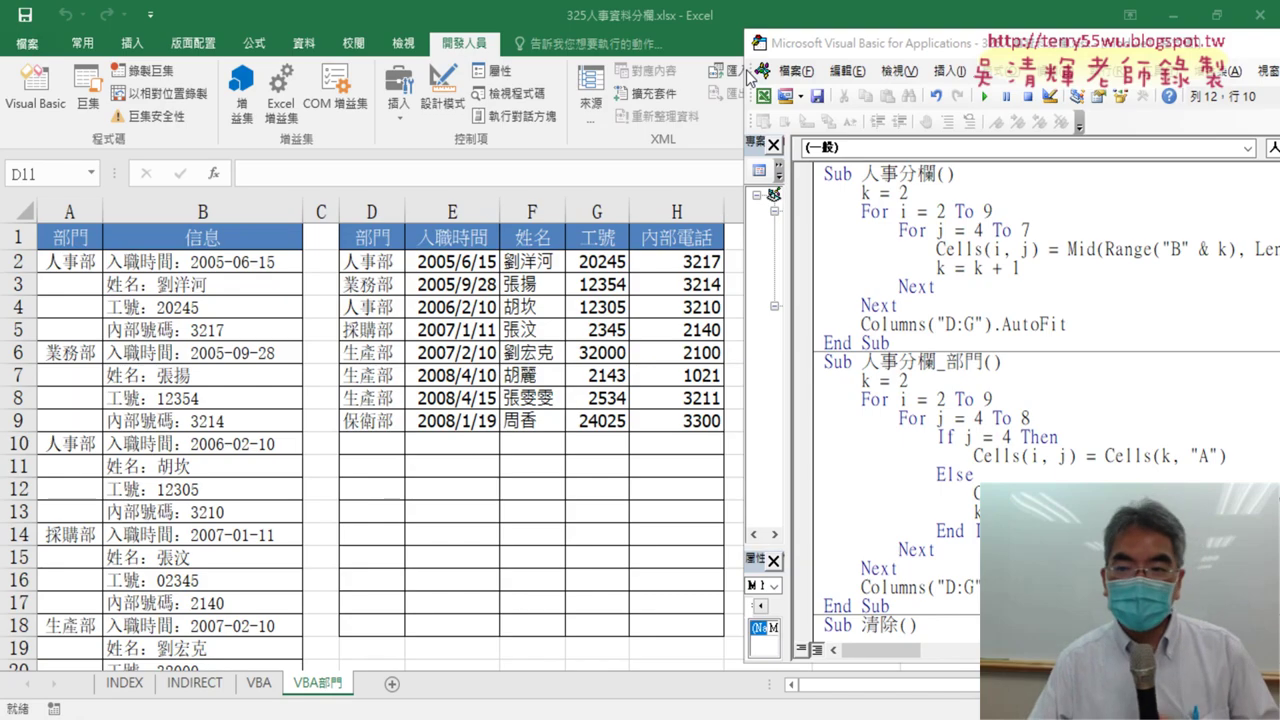
pyautogui.click(1067, 408)
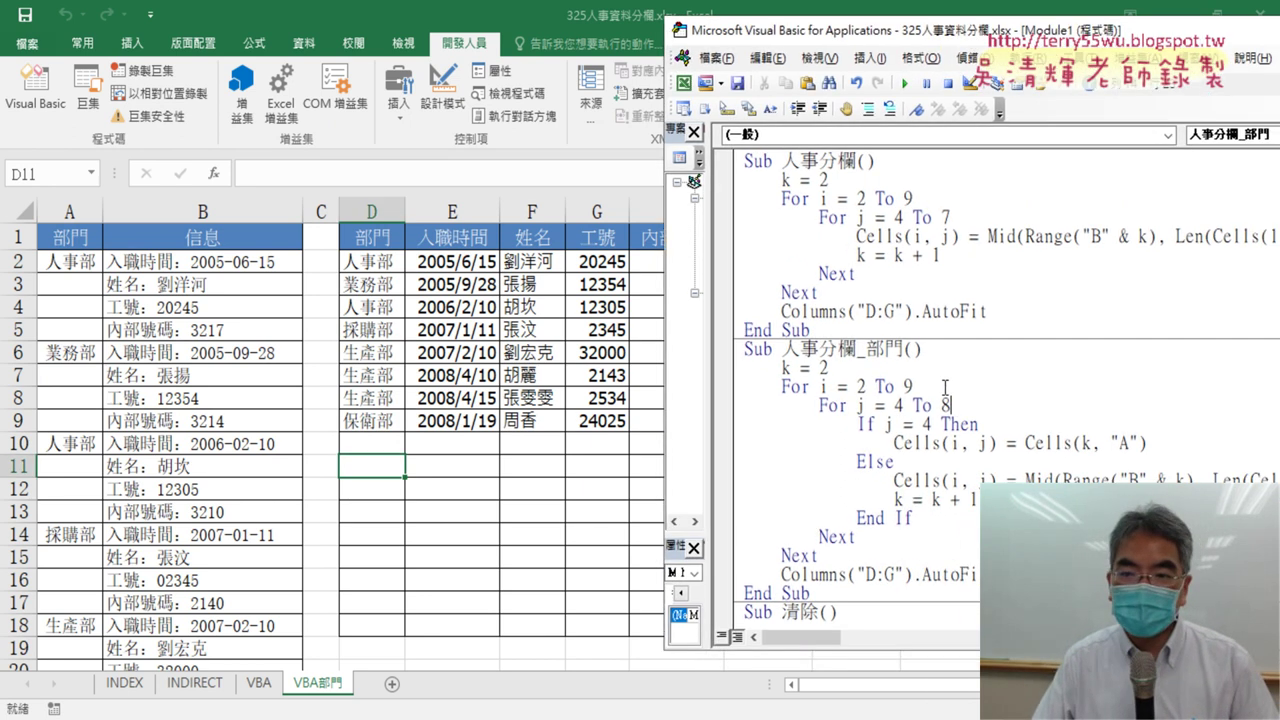
pyautogui.moveTo(884, 424); pyautogui.dragTo(928, 424)
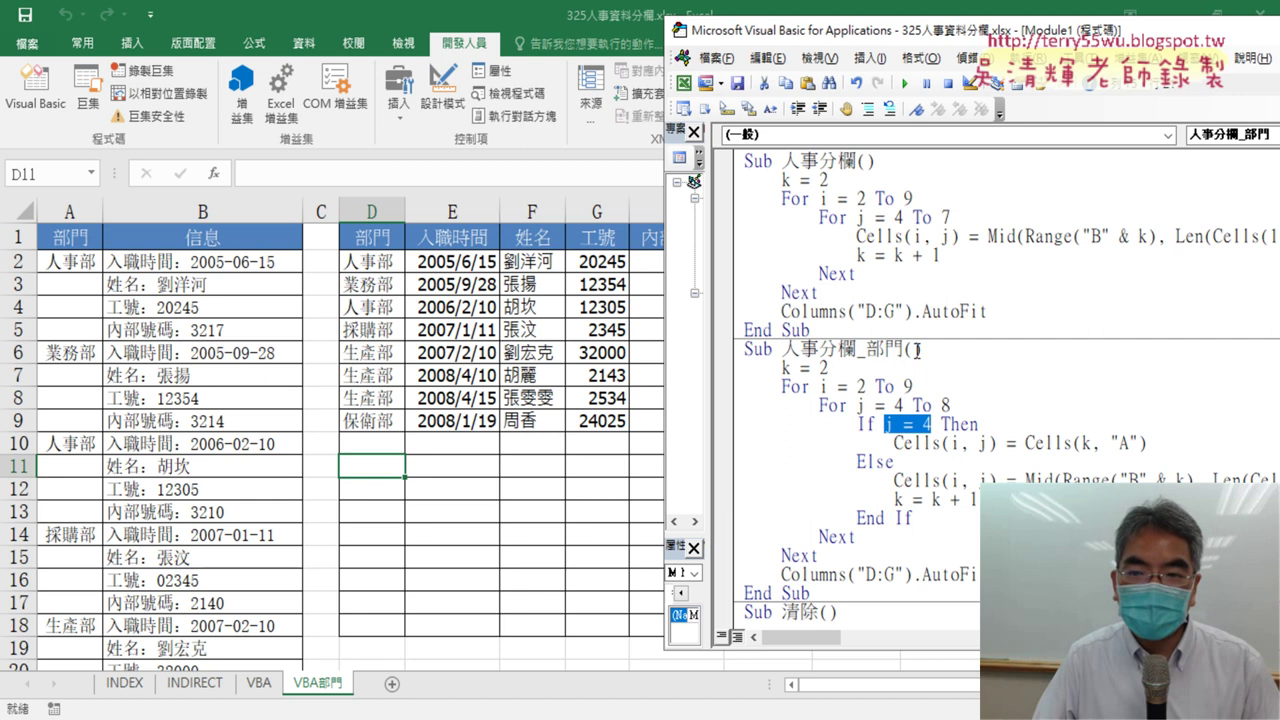
pyautogui.moveTo(903, 350); pyautogui.dragTo(856, 350)
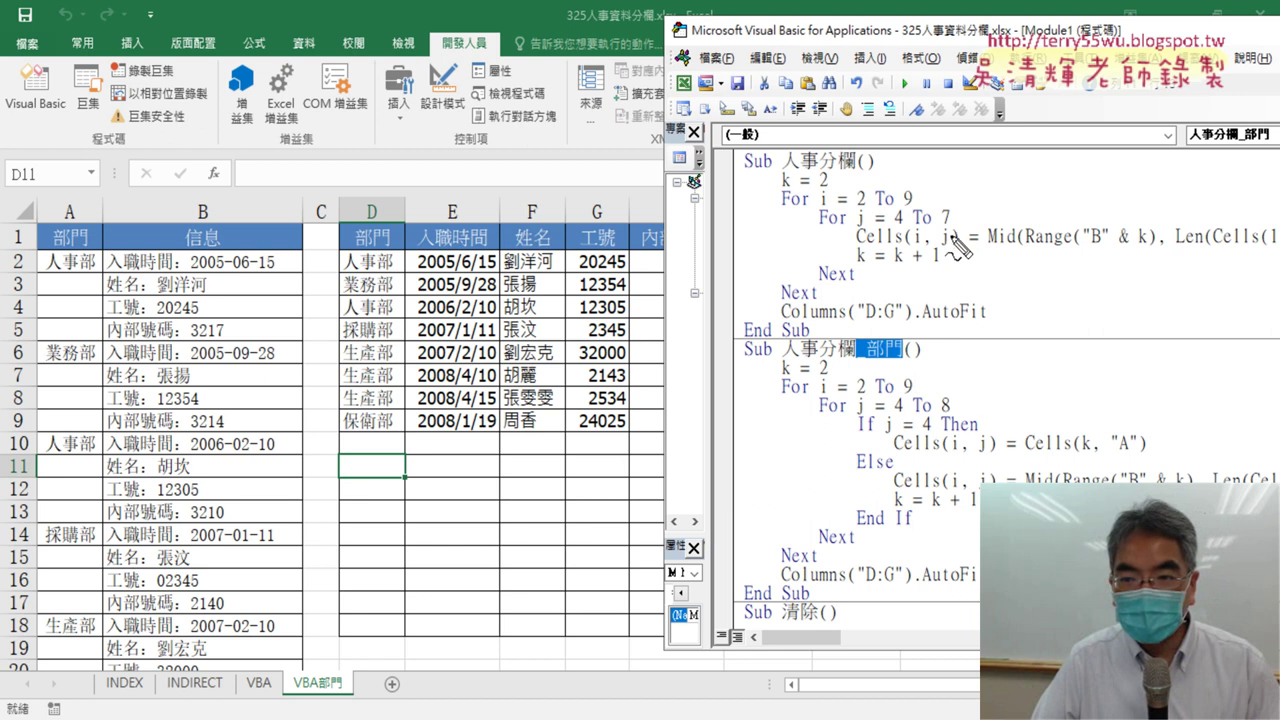
pyautogui.moveTo(958, 416); pyautogui.dragTo(945, 399)
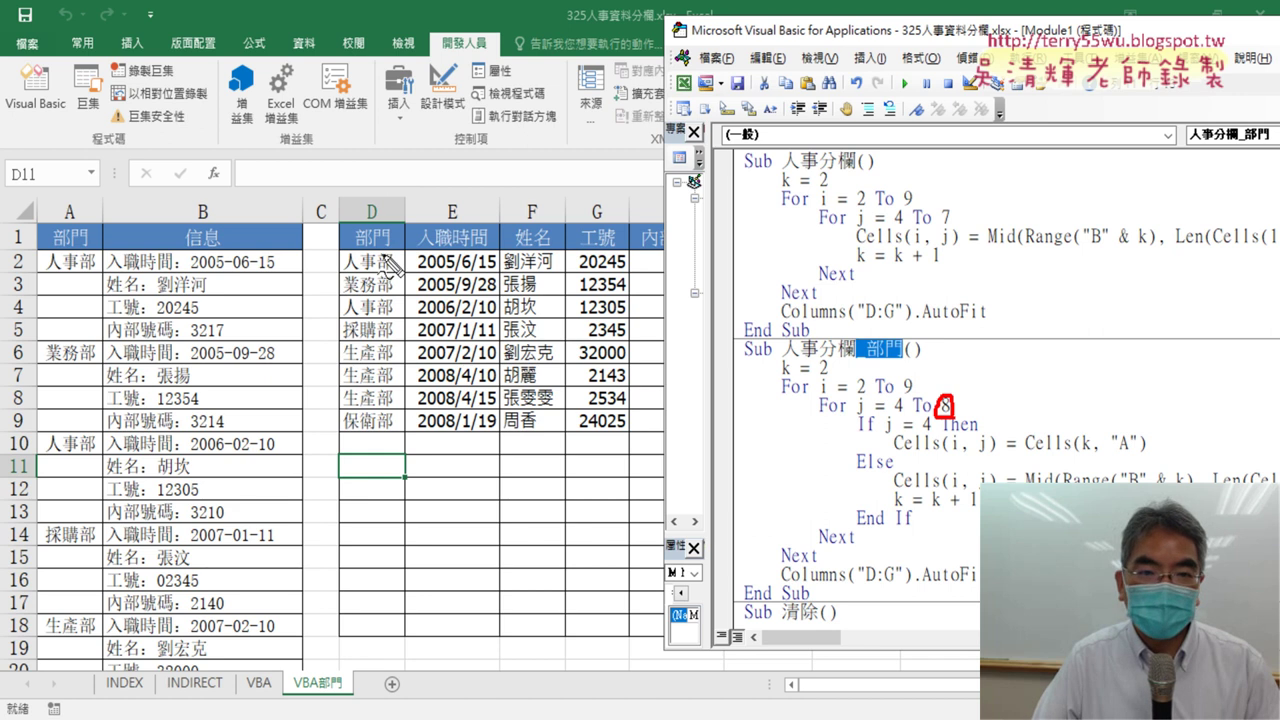
# Circle D1, underline 'To 8', outline the Mid/k = k + 1 lines and Else, and write 4 over column D.
pyautogui.moveTo(382, 227); pyautogui.dragTo(398, 256)
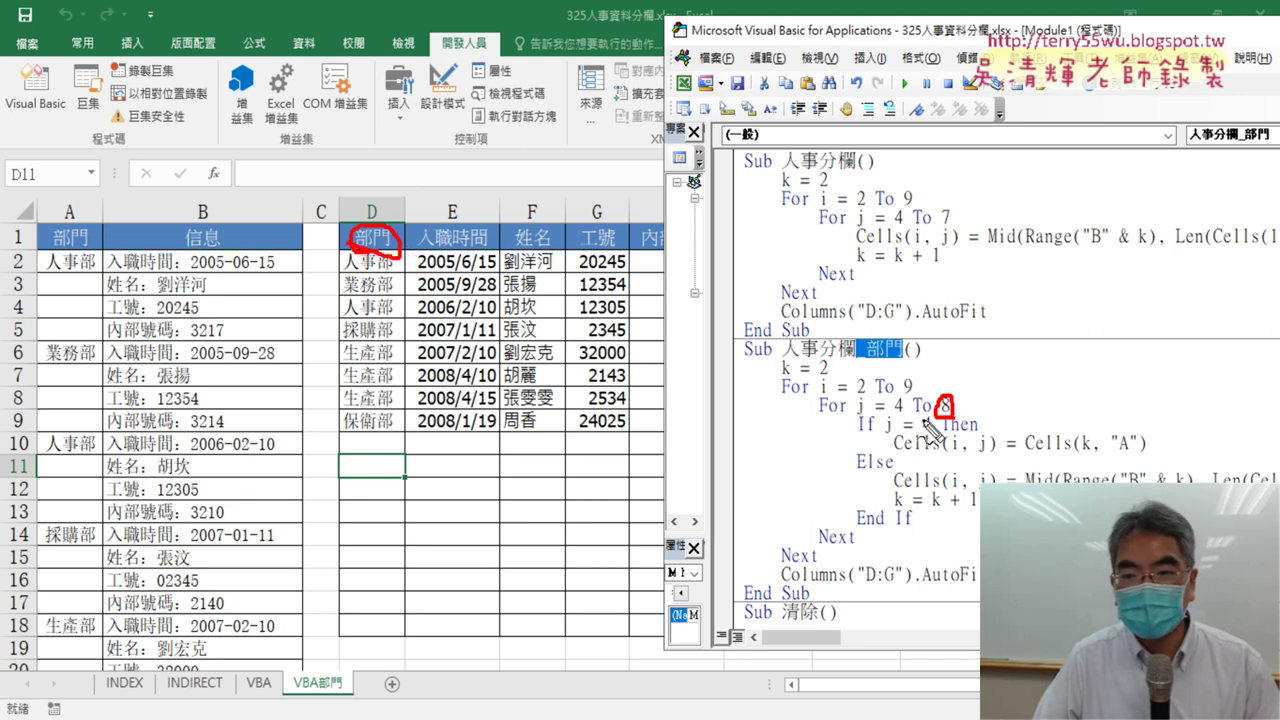
pyautogui.moveTo(918, 412); pyautogui.dragTo(938, 409)
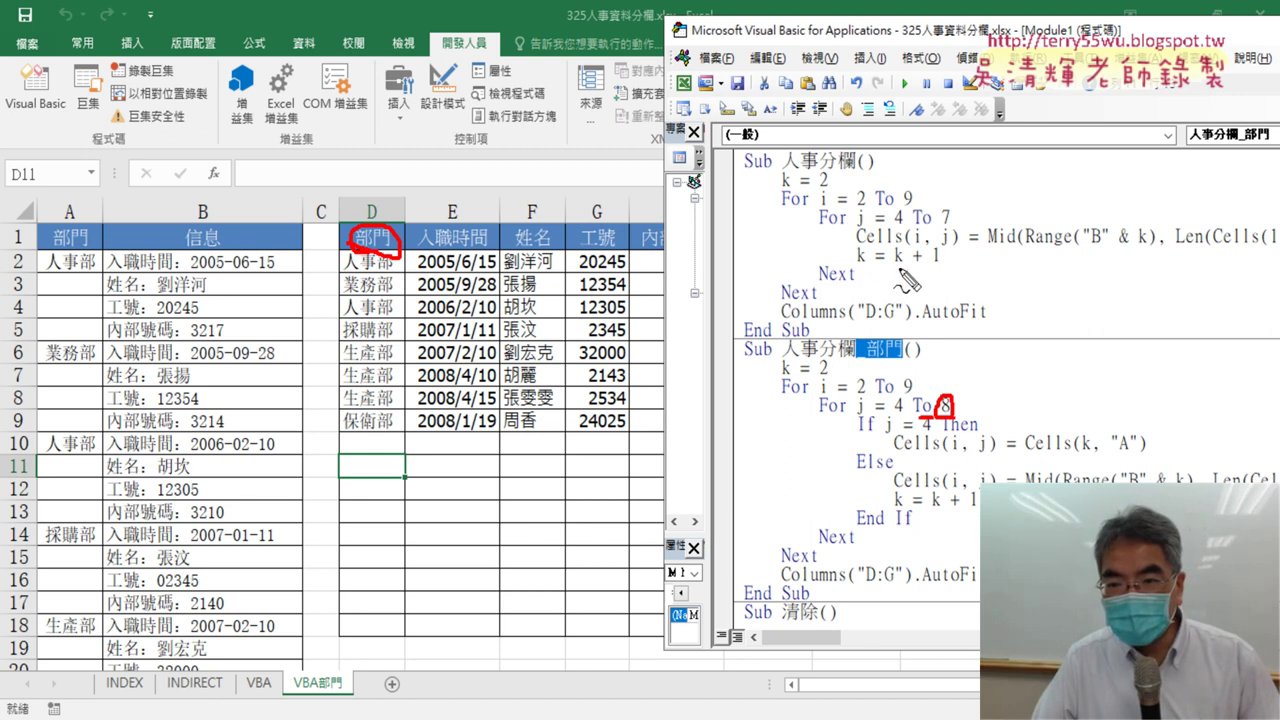
pyautogui.moveTo(978, 507); pyautogui.dragTo(1004, 473)
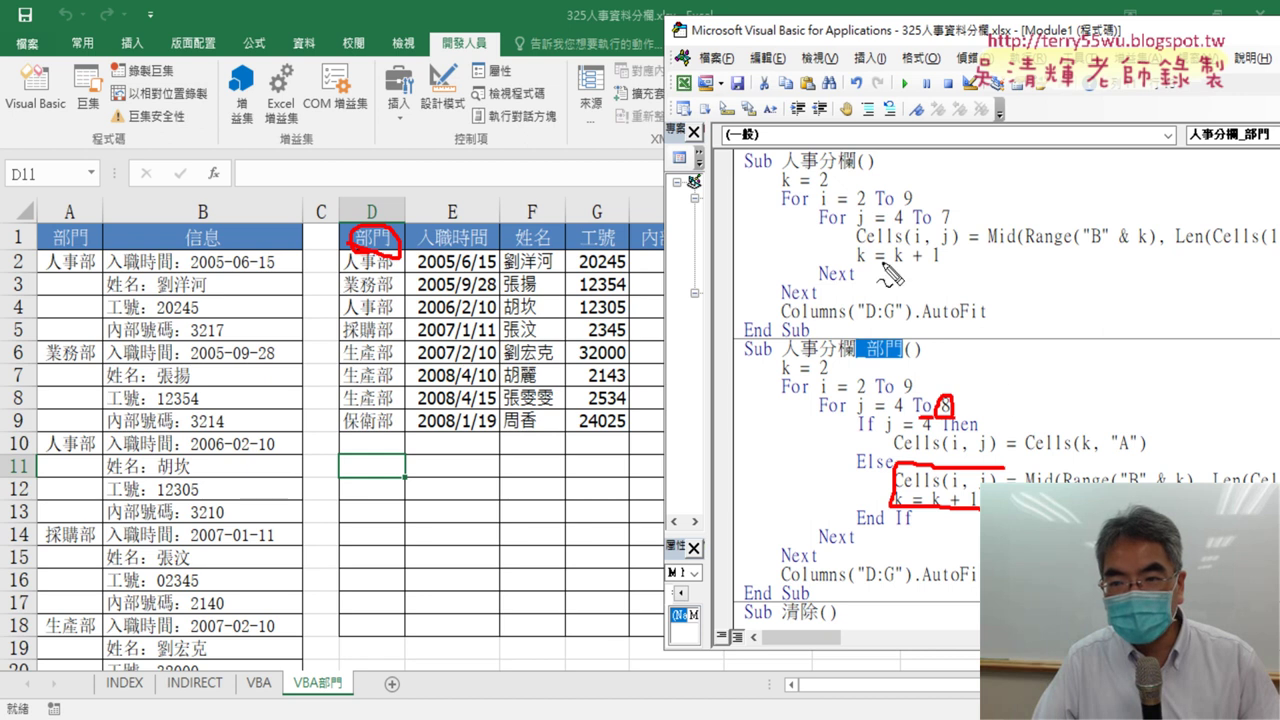
pyautogui.moveTo(852, 268)
pyautogui.mouseDown()
pyautogui.moveTo(926, 268)
pyautogui.moveTo(930, 230)
pyautogui.mouseUp()
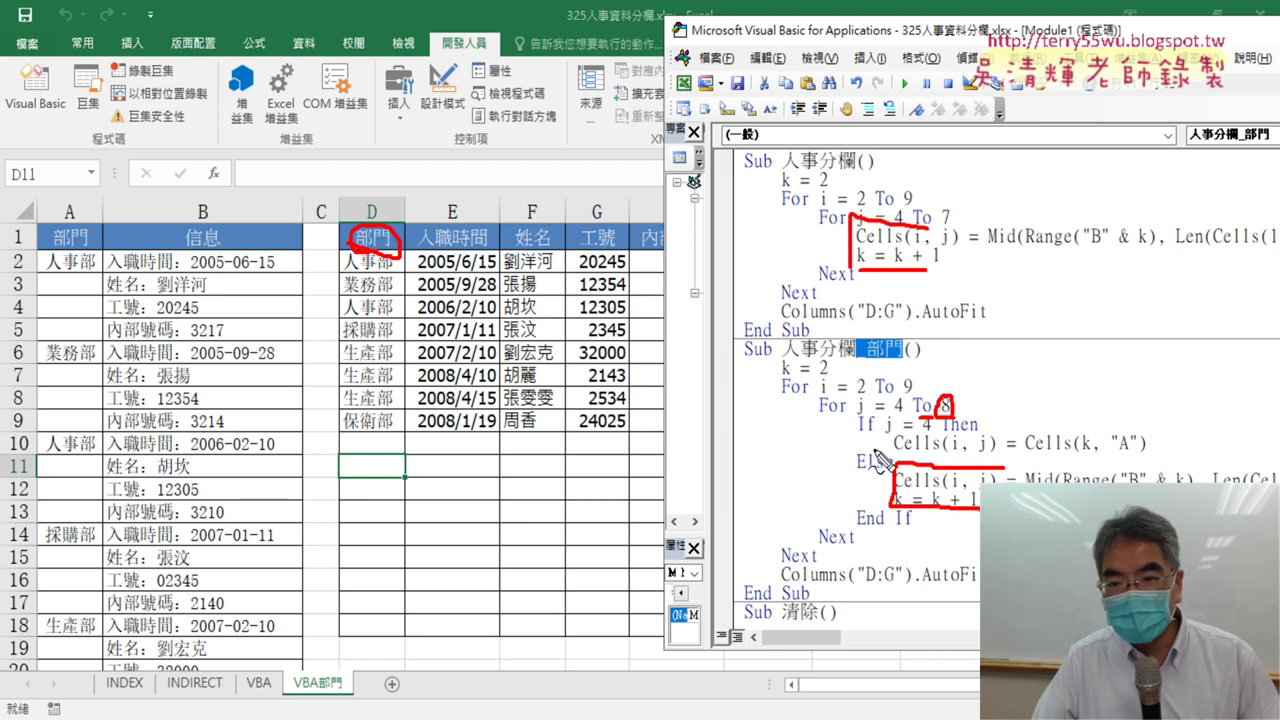
pyautogui.moveTo(886, 452); pyautogui.dragTo(880, 470)
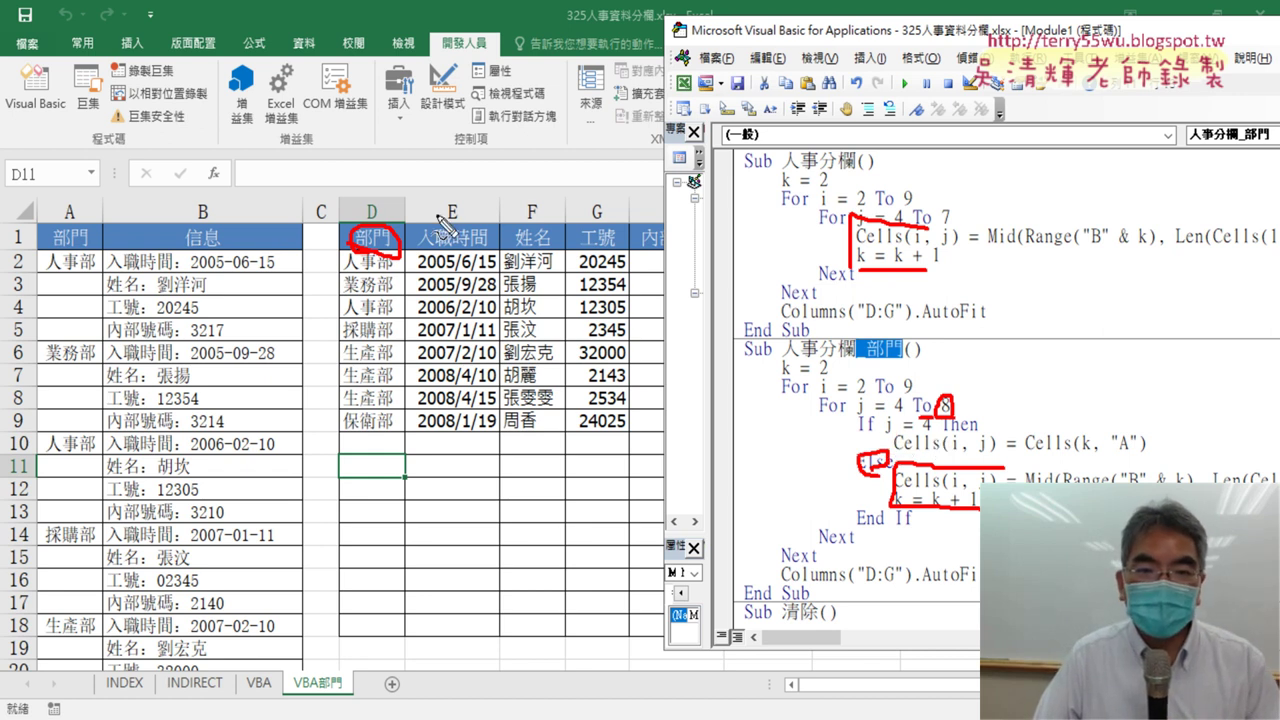
pyautogui.moveTo(362, 148)
pyautogui.mouseDown()
pyautogui.moveTo(366, 182)
pyautogui.moveTo(400, 170)
pyautogui.mouseUp()
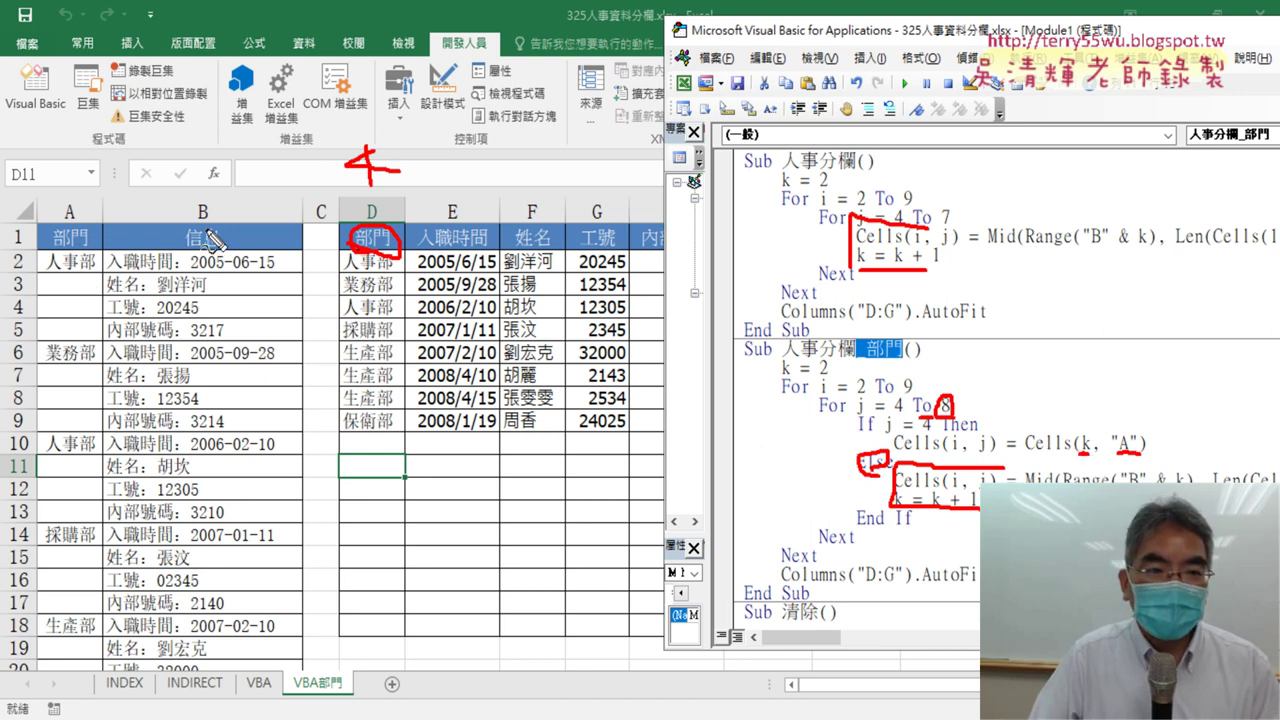
# Circle the column B header, then underline the Cells(k, "A") line and End If in red.
pyautogui.moveTo(200, 190)
pyautogui.mouseDown()
pyautogui.moveTo(218, 195)
pyautogui.moveTo(105, 211)
pyautogui.moveTo(130, 220)
pyautogui.moveTo(92, 230)
pyautogui.mouseUp()
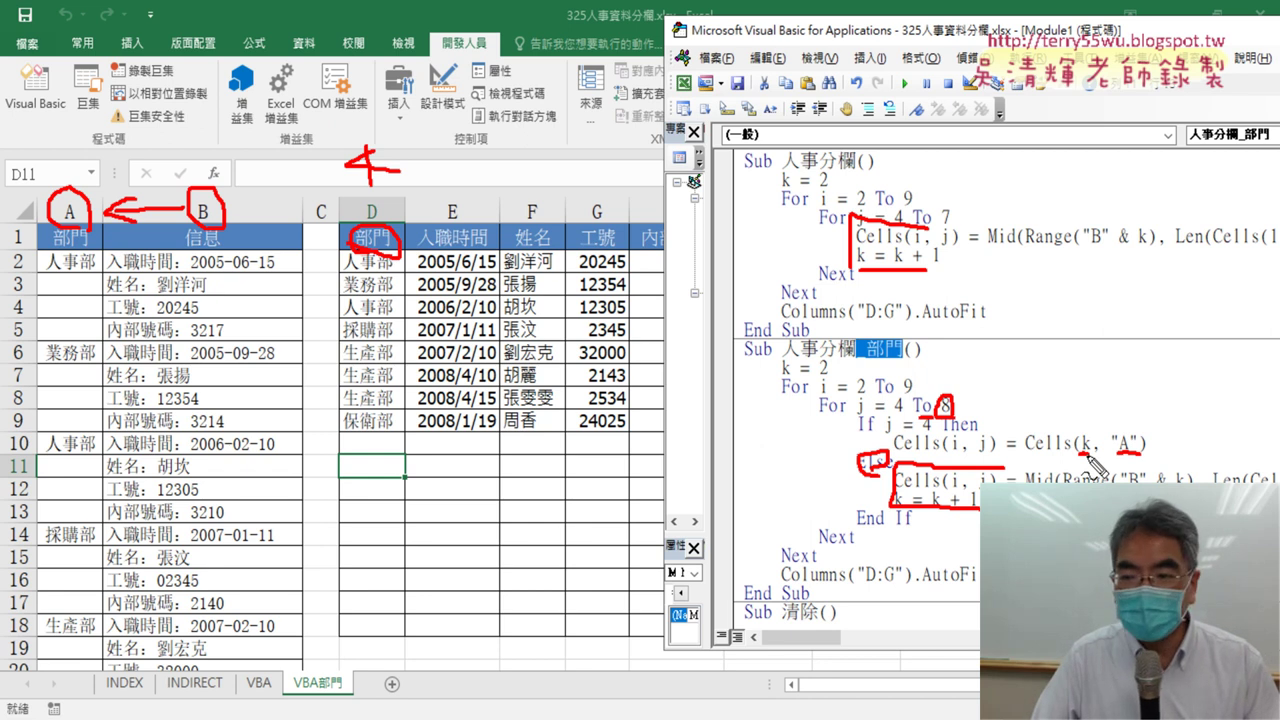
pyautogui.moveTo(1005, 451); pyautogui.dragTo(895, 451)
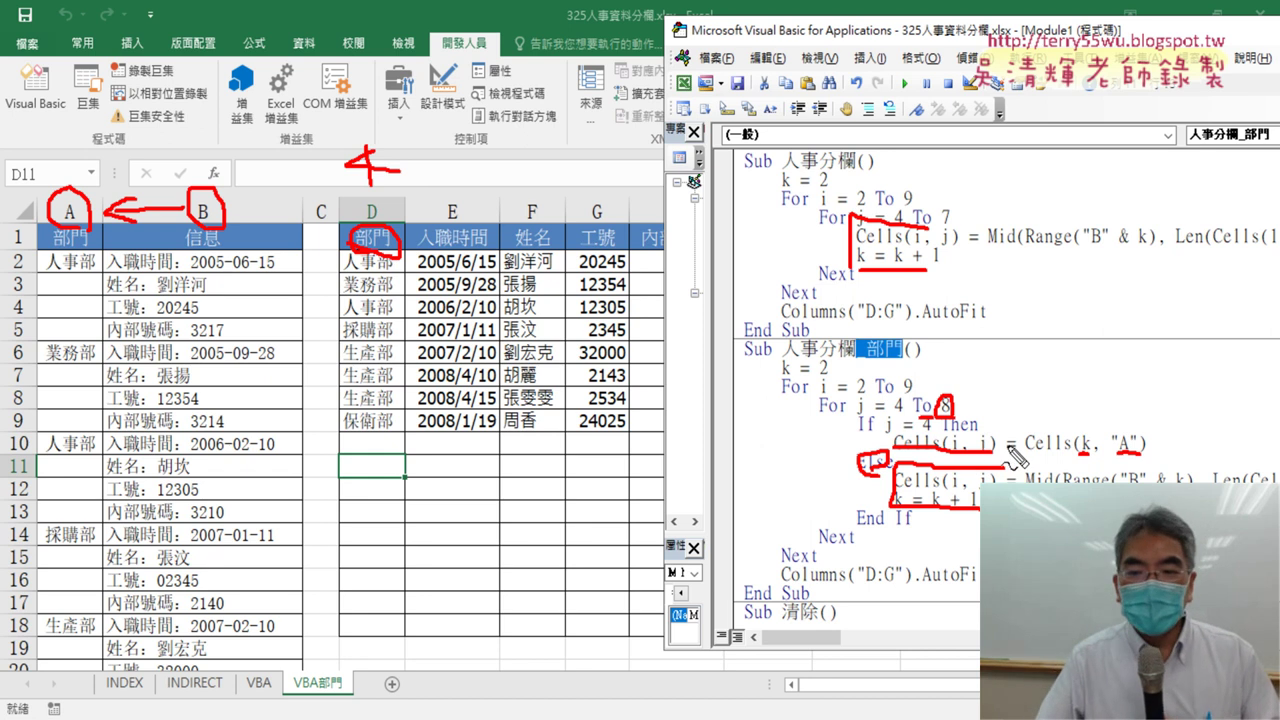
pyautogui.moveTo(913, 528); pyautogui.dragTo(856, 528)
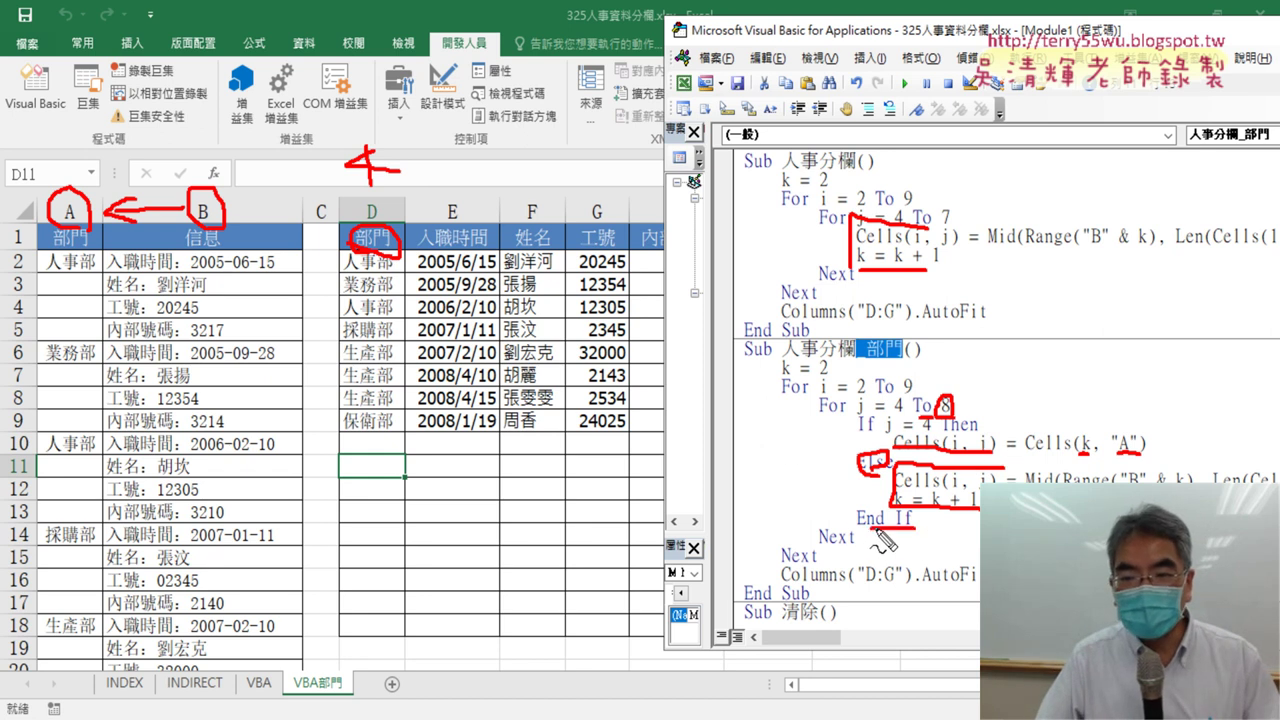